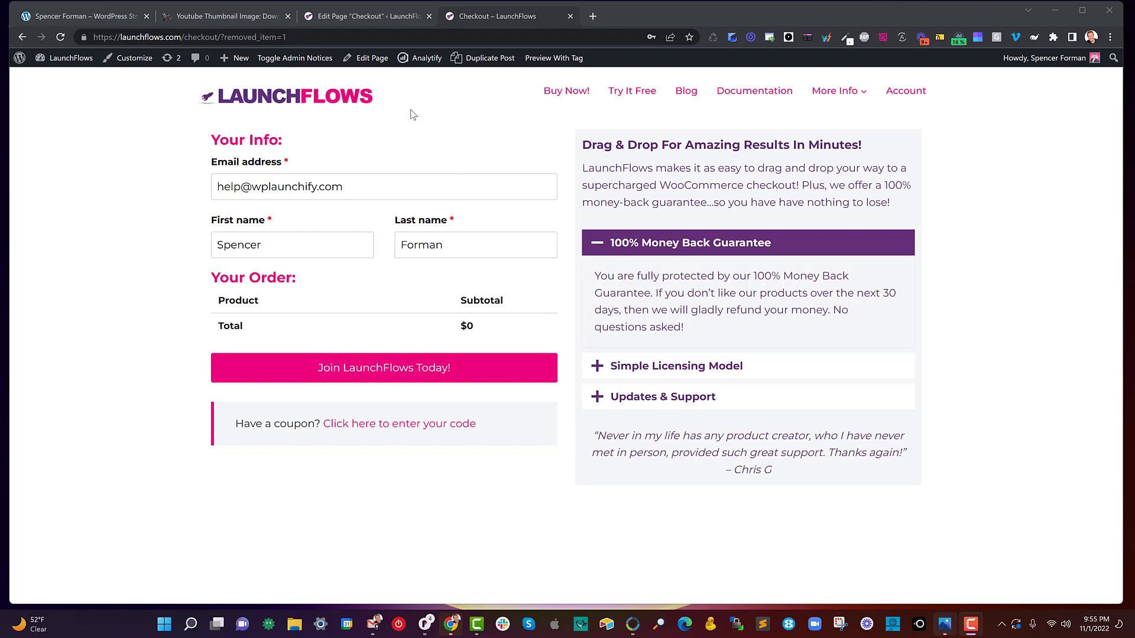
- Expand the guarantee, licensing and support accordion items on the live checkout page and read the testimonial beneath them
left_click(606, 247)
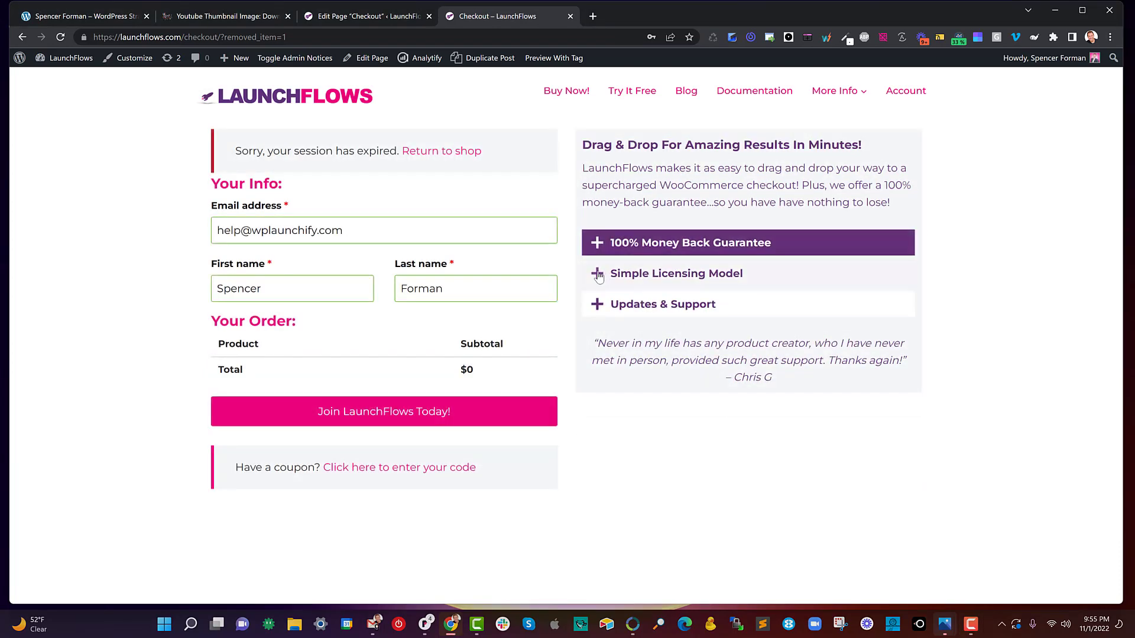
left_click(598, 275)
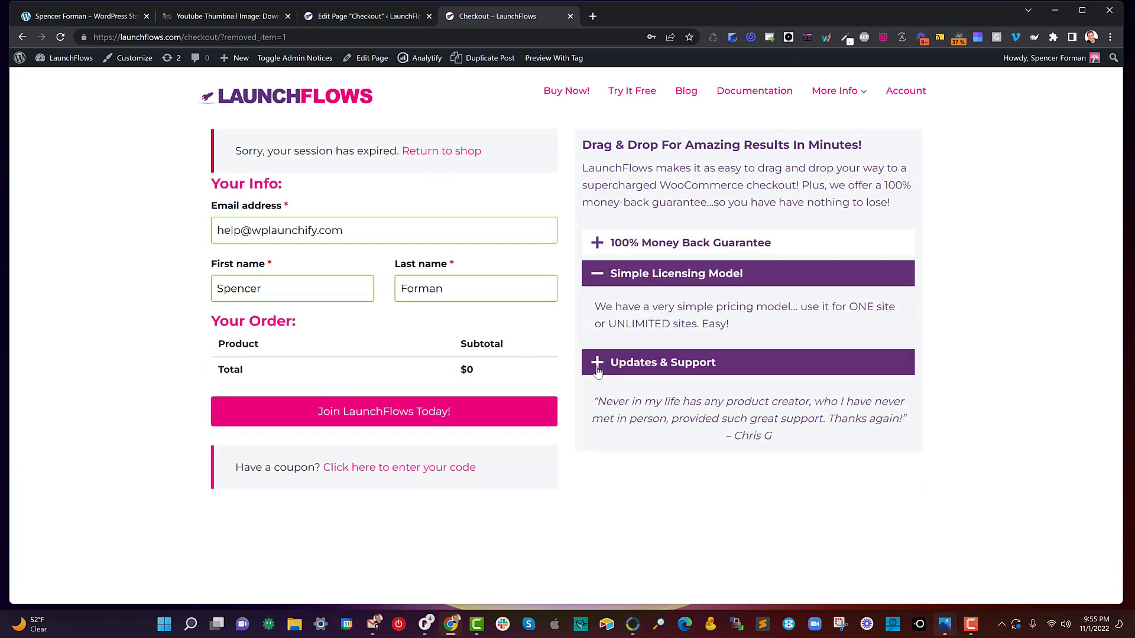
left_click(597, 370)
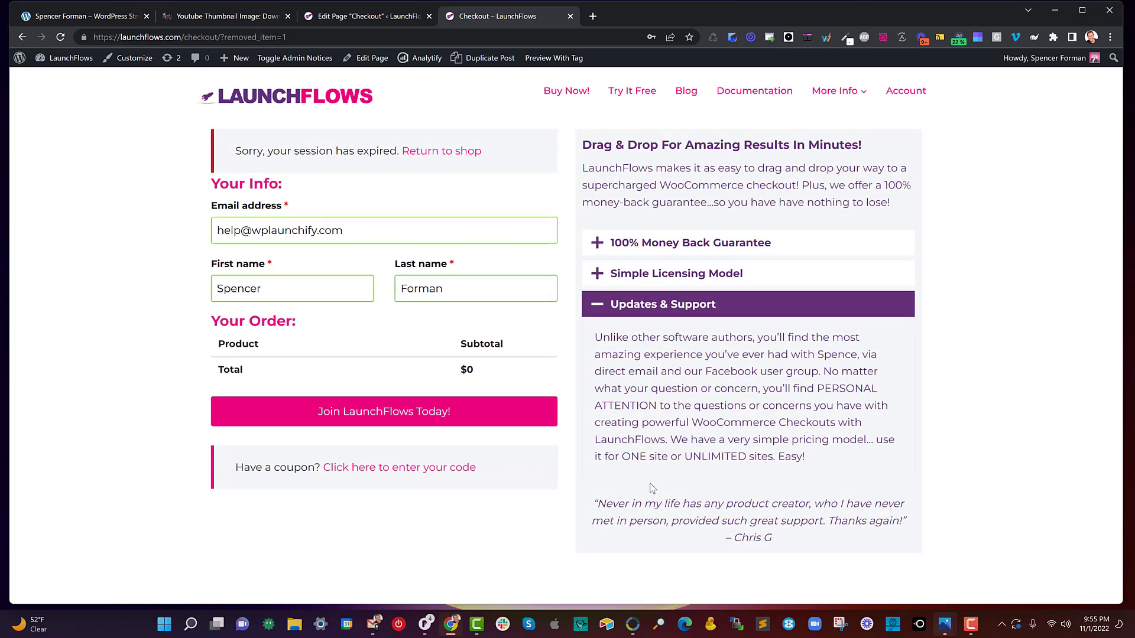
left_click_drag(597, 503, 726, 521)
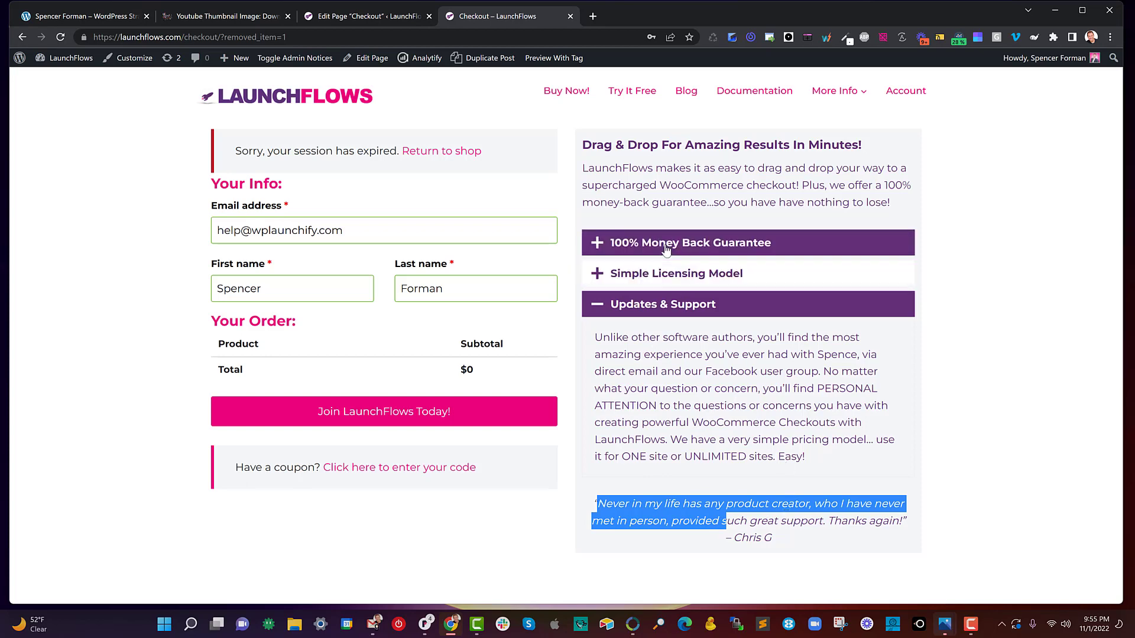
left_click(667, 273)
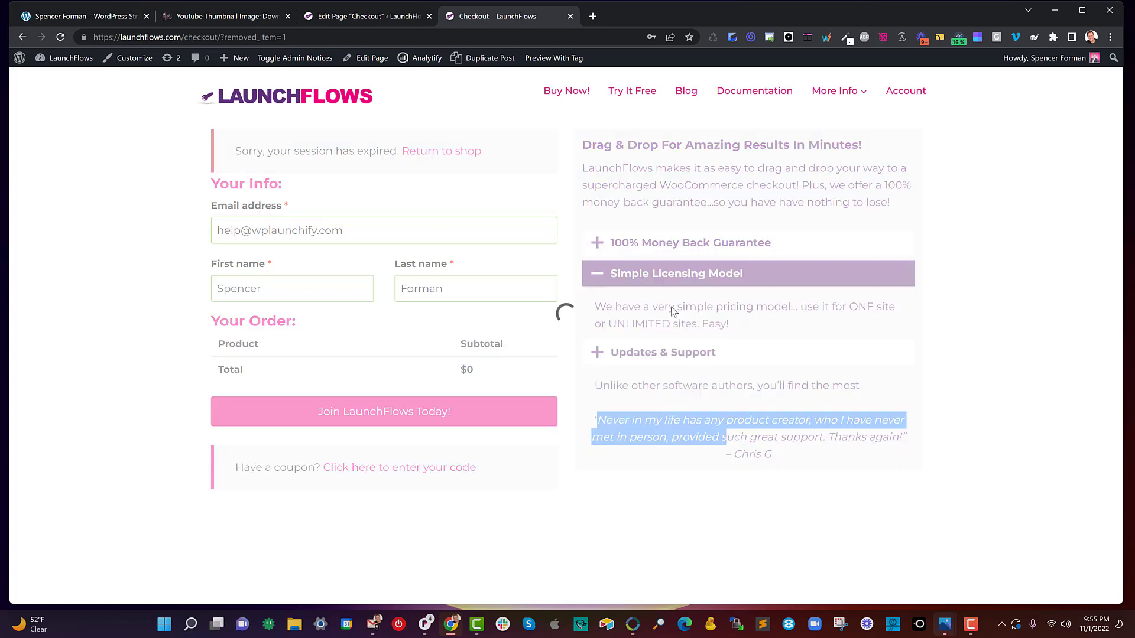
left_click(671, 362)
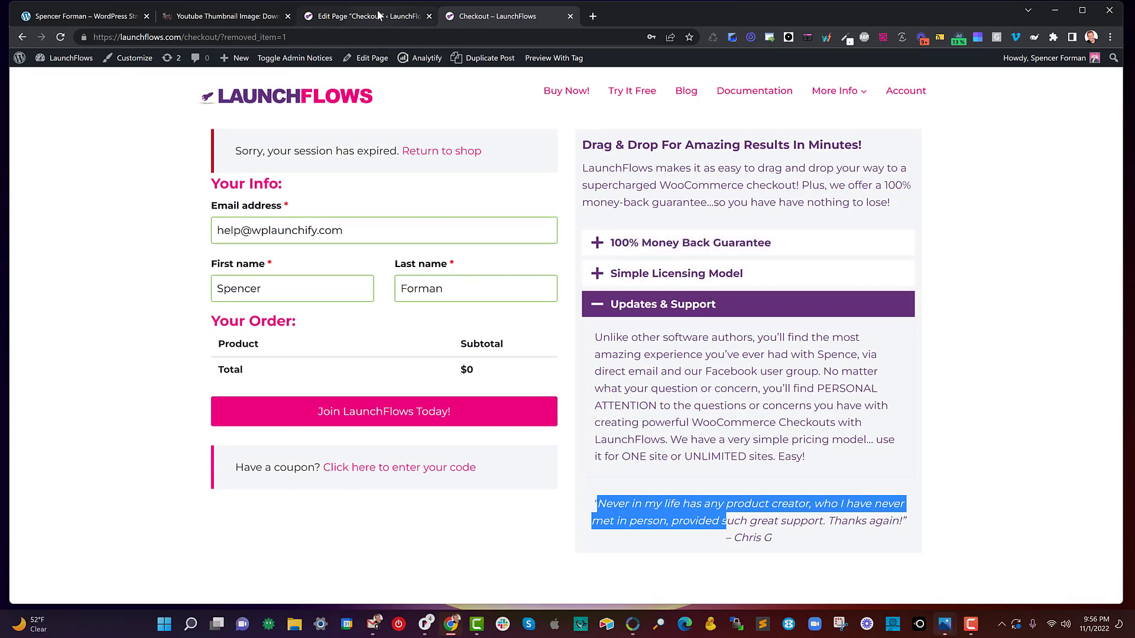
- Switch to the Checkout page's editor and show its page settings, including layout, content style and vertical padding
key("ctrl+shift+Tab")
scroll(621, 248, "up", 5)
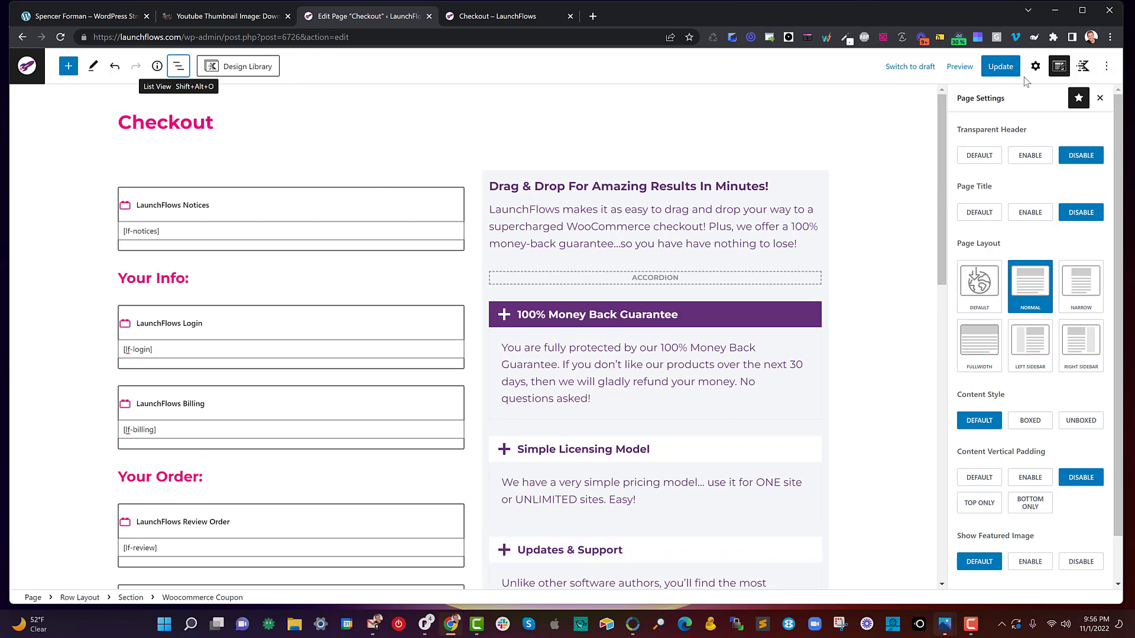
left_click(1058, 67)
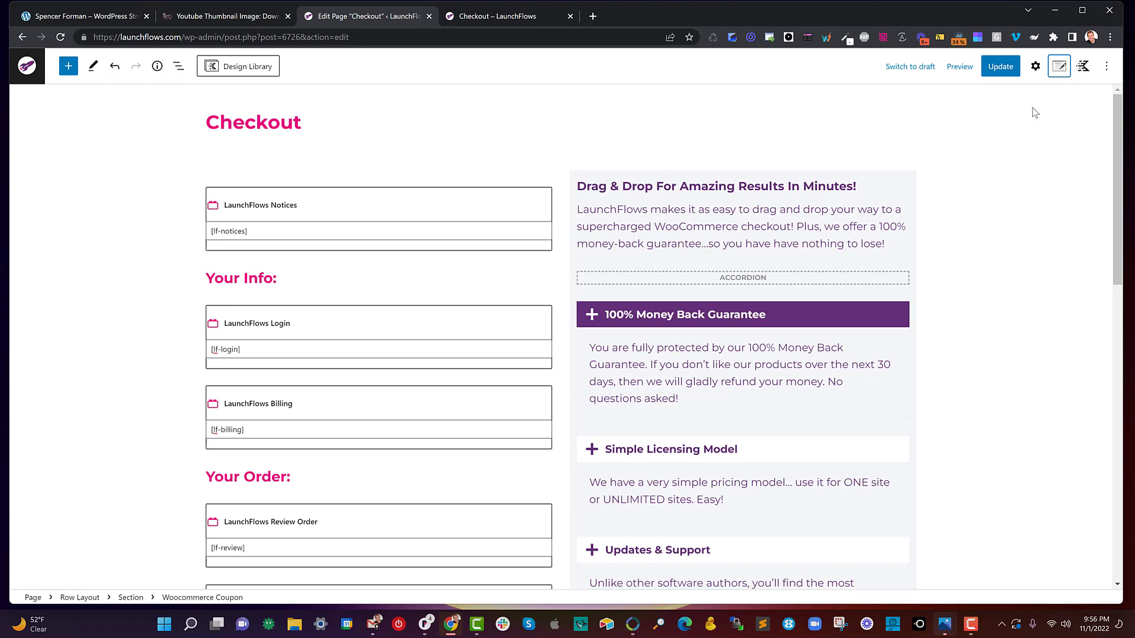
left_click(1058, 67)
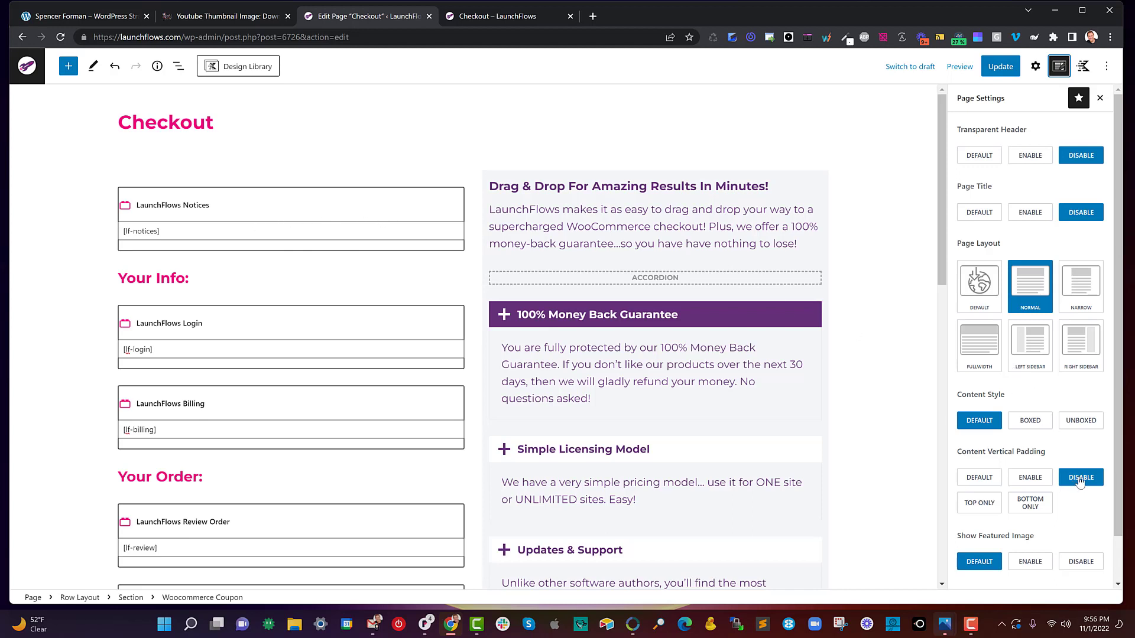
- Review the two-column layout on the published checkout page, clear the testimonial highlight and return to the page editor
left_click(502, 17)
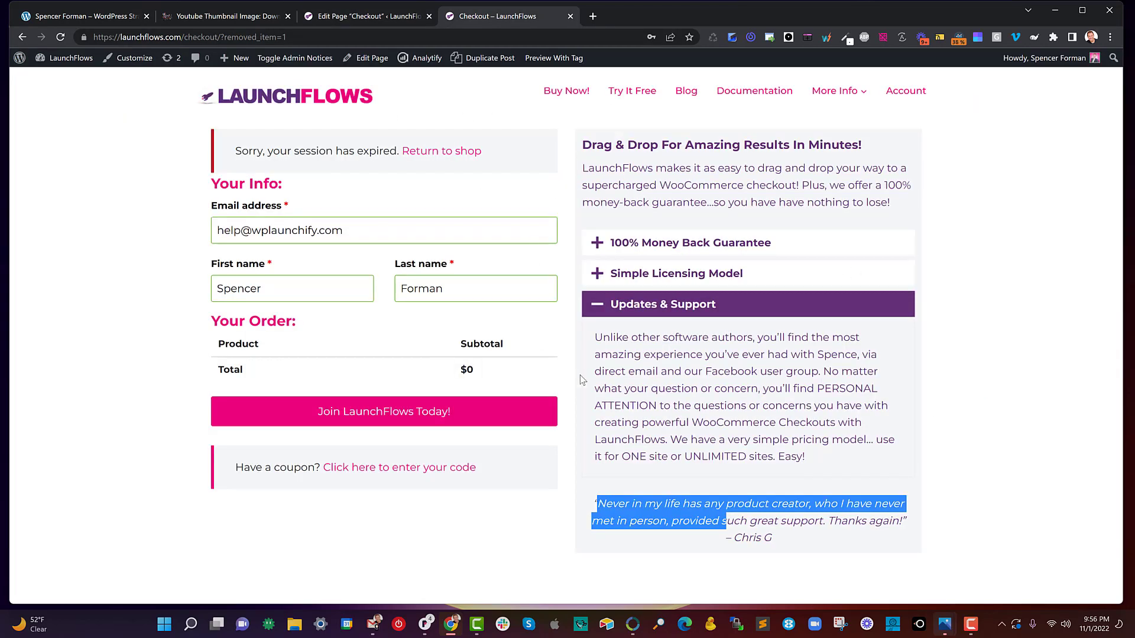
left_click(974, 475)
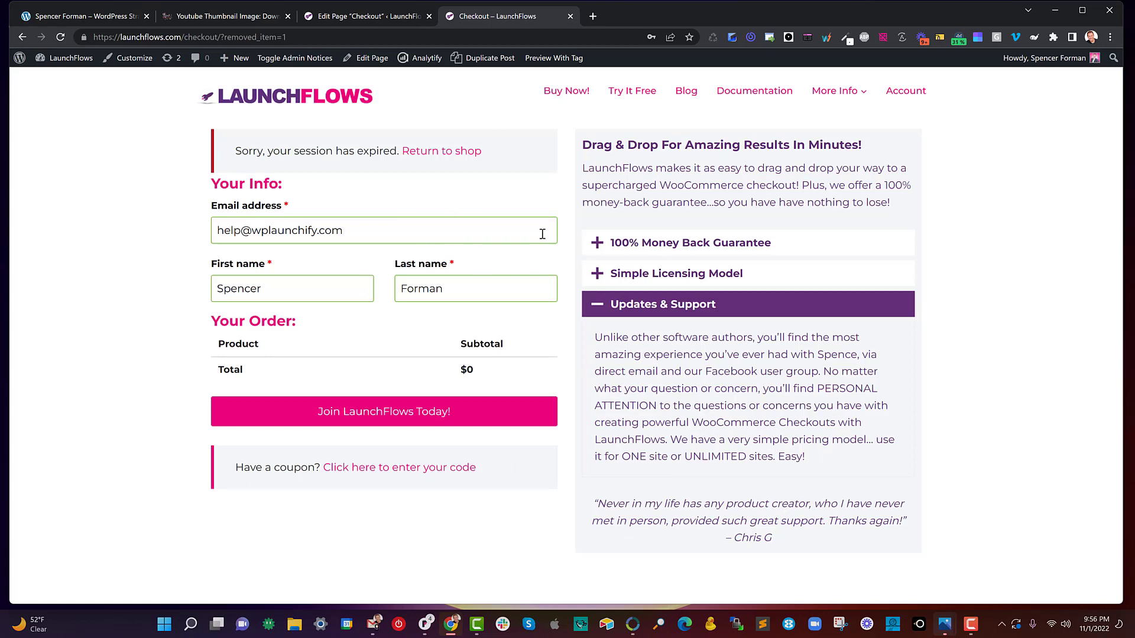
left_click(366, 16)
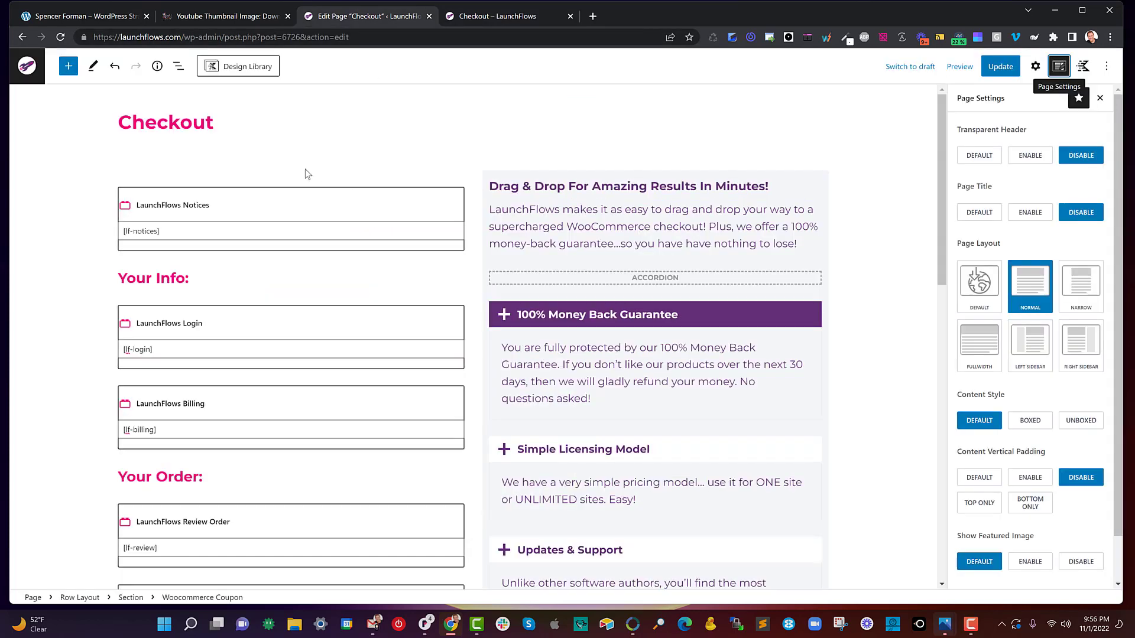
- Show the page's block structure, collapse the first section's blocks and select the parent Row Layout to view its columns
left_click(179, 67)
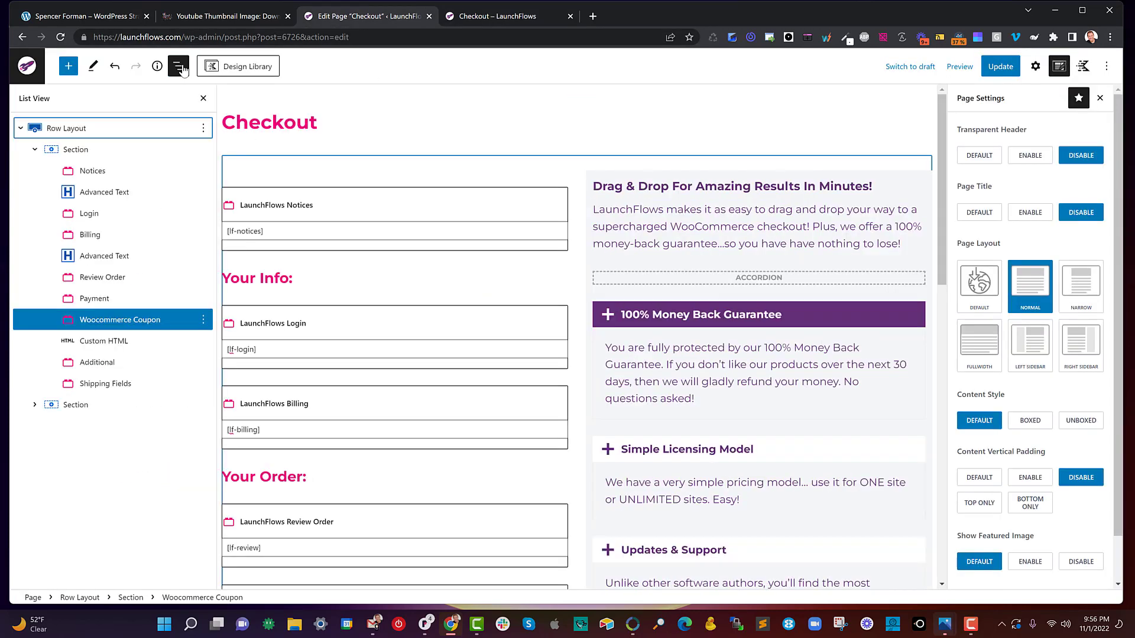
left_click(21, 129)
left_click(21, 130)
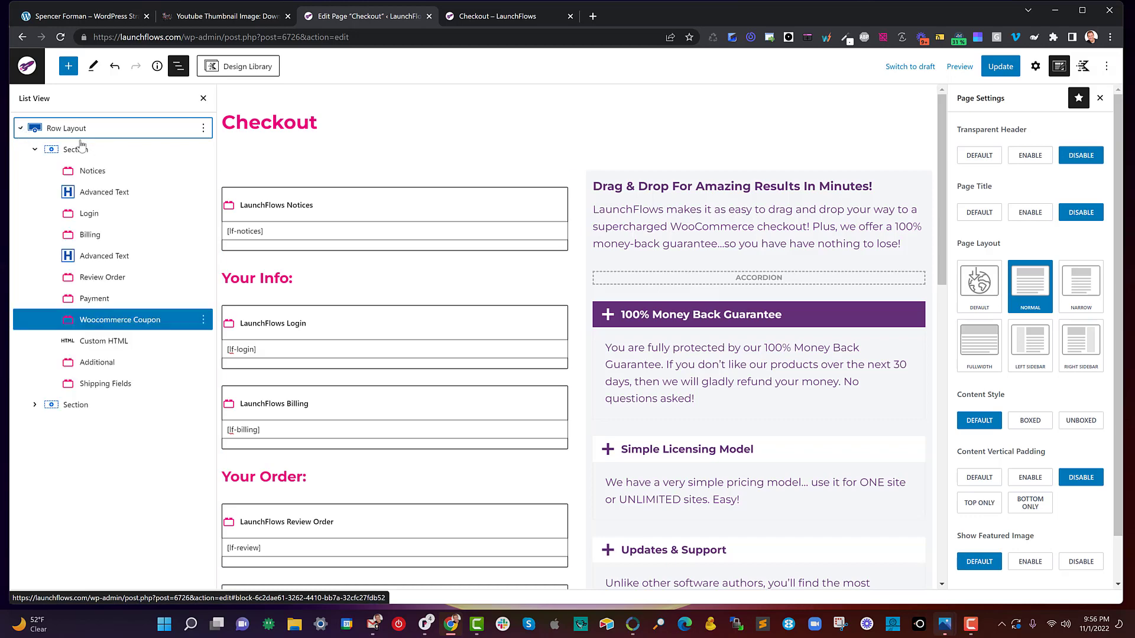
left_click(35, 149)
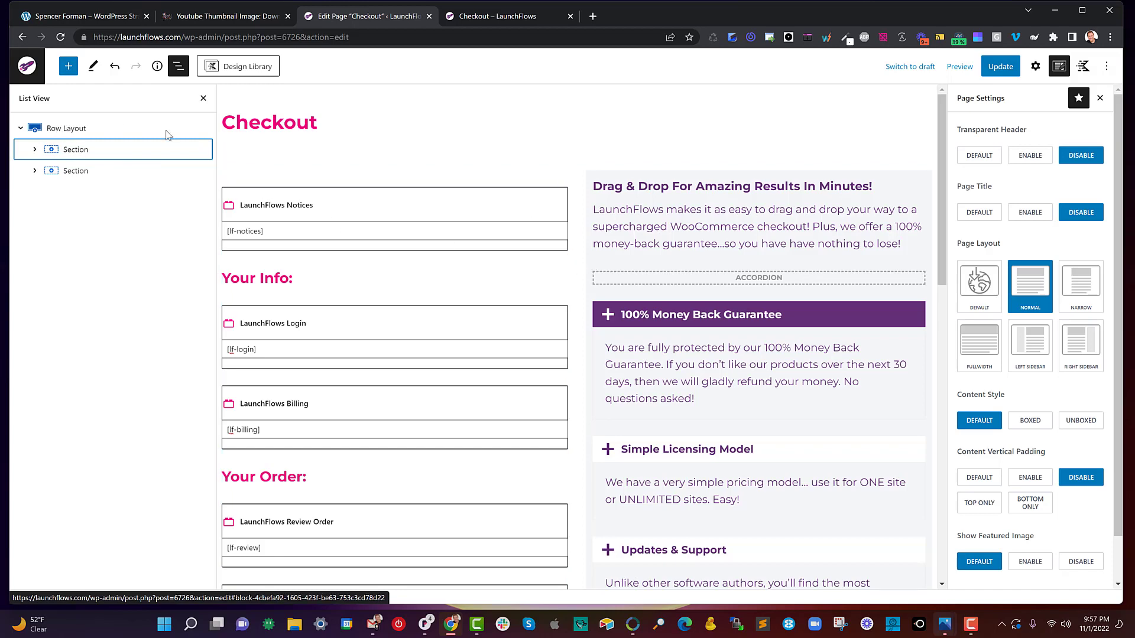
left_click(124, 130)
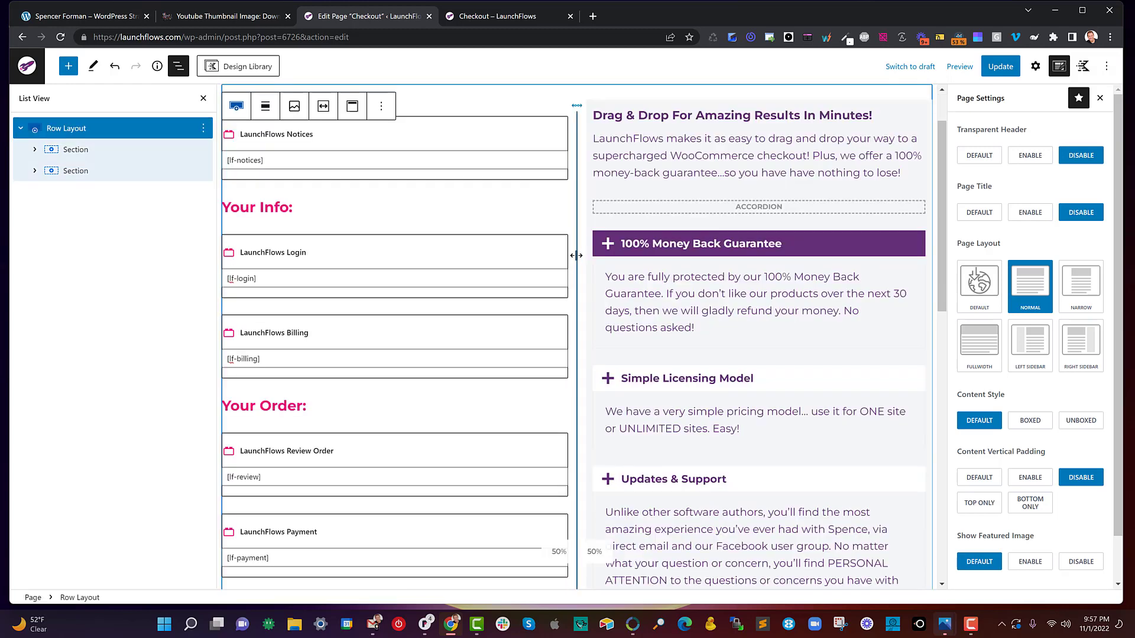
left_click_drag(577, 255, 558, 276)
- Open the LaunchFlows patterns website in a new tab, look over its pattern categories and close it again
left_click(592, 18)
type("pat")
key("Return")
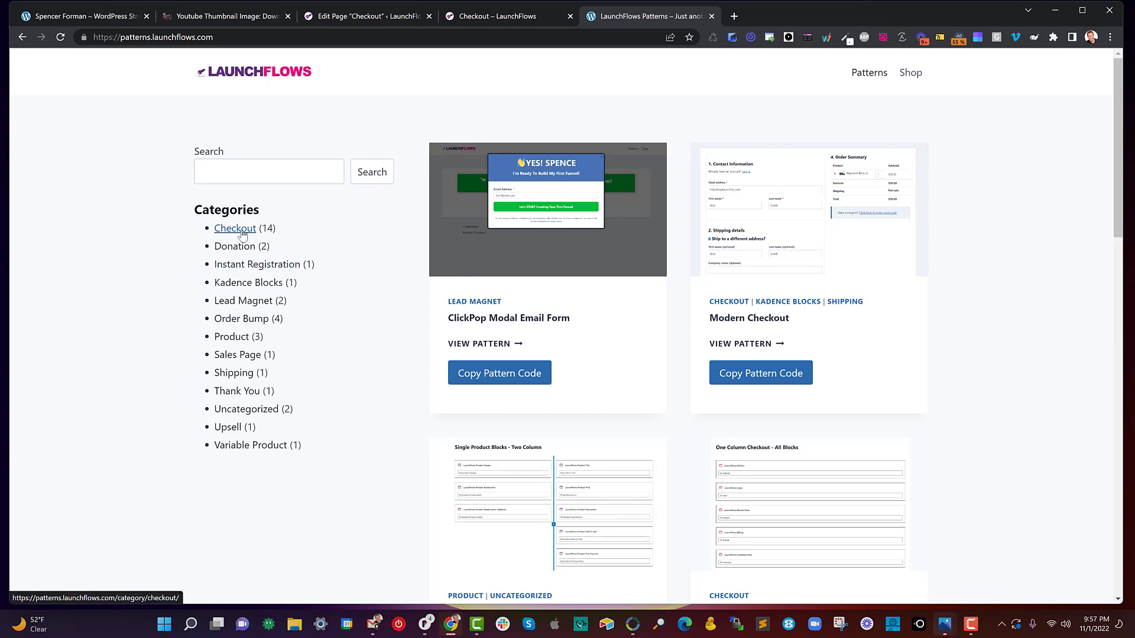
left_click(711, 16)
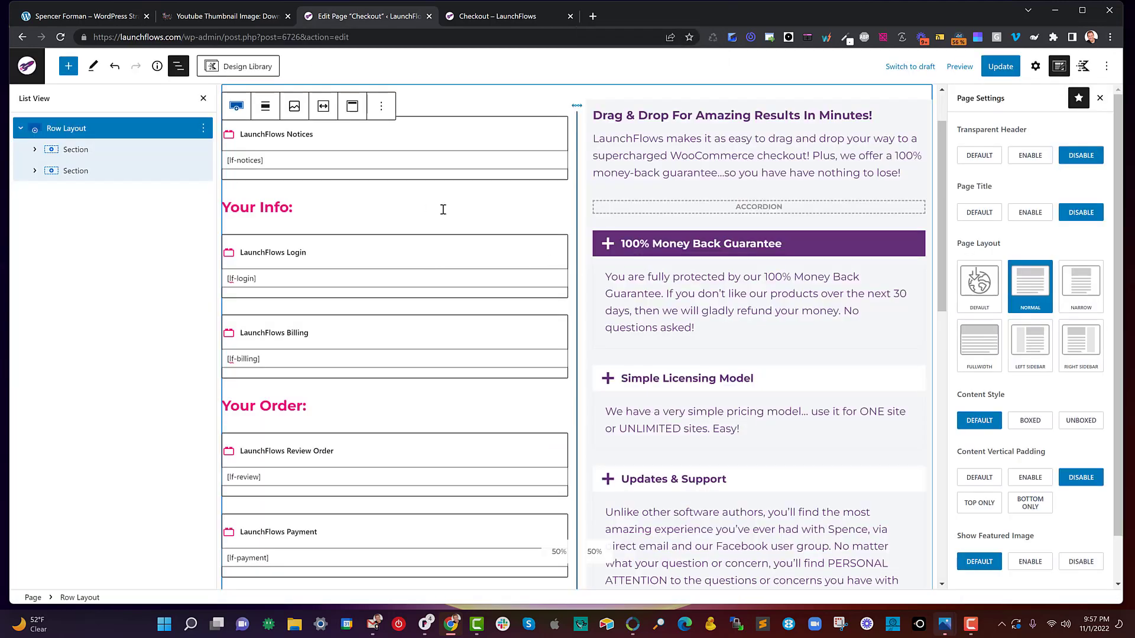
- Browse the block patterns available for insertion, filtered to the LaunchFlows category
left_click(67, 67)
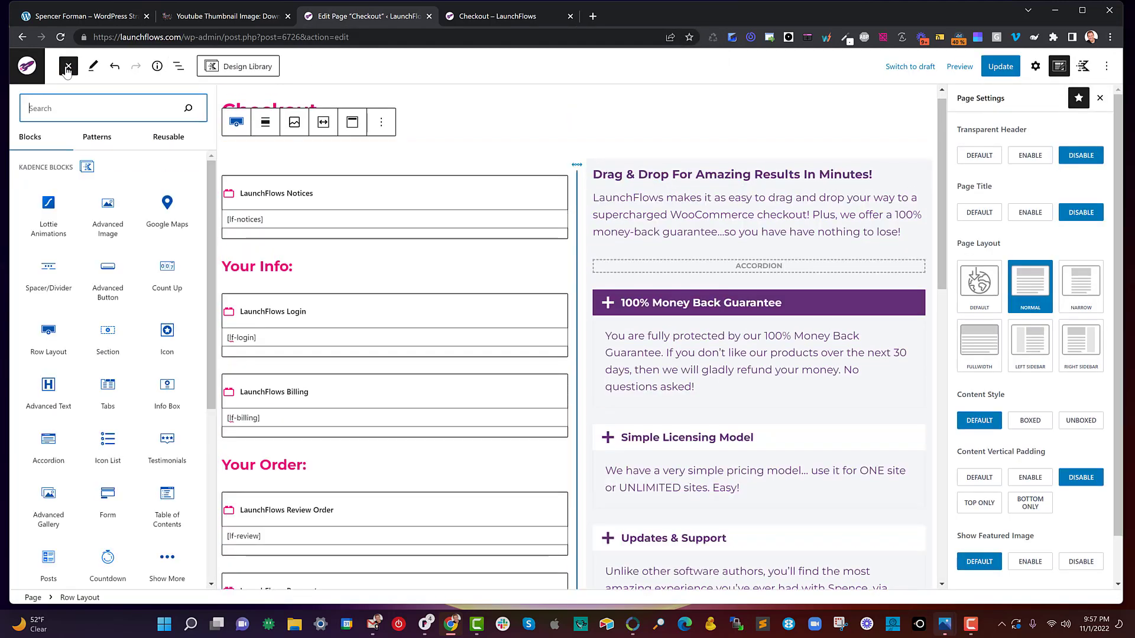
left_click(97, 141)
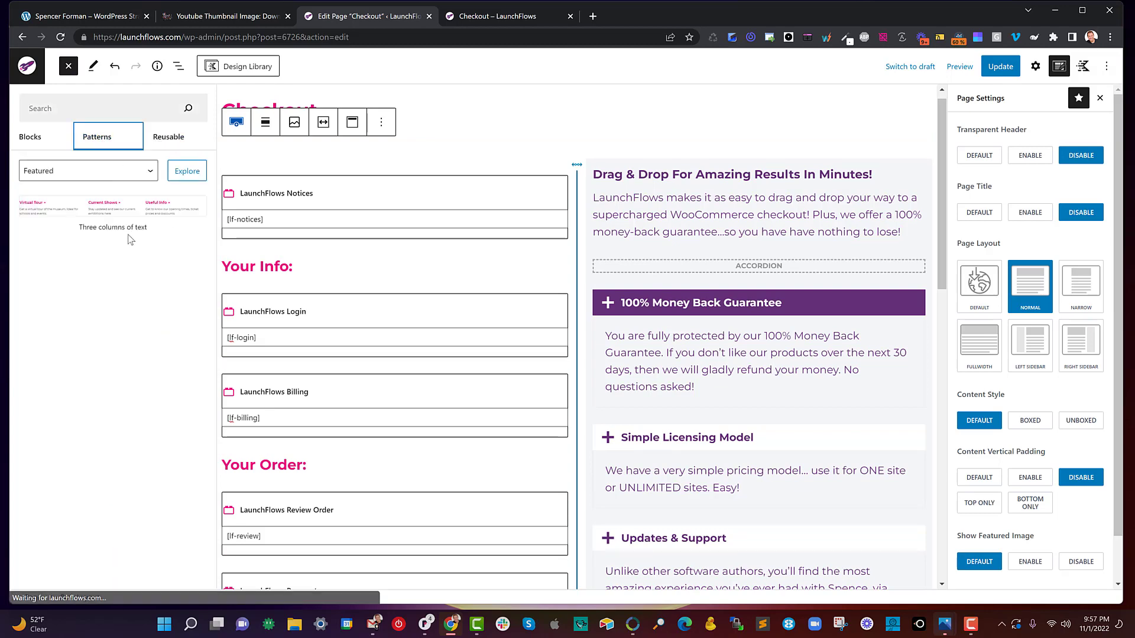
left_click(83, 170)
left_click(83, 263)
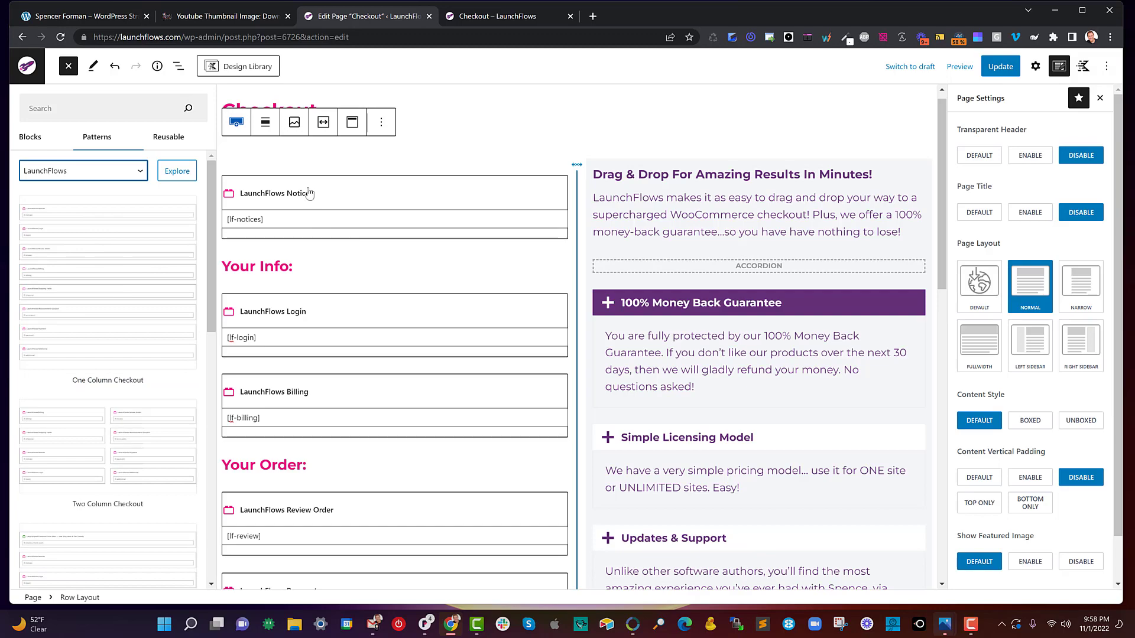
- Look through the checkout page's existing blocks and bring back the block structure list in place of the patterns
scroll(320, 295, "down", 5)
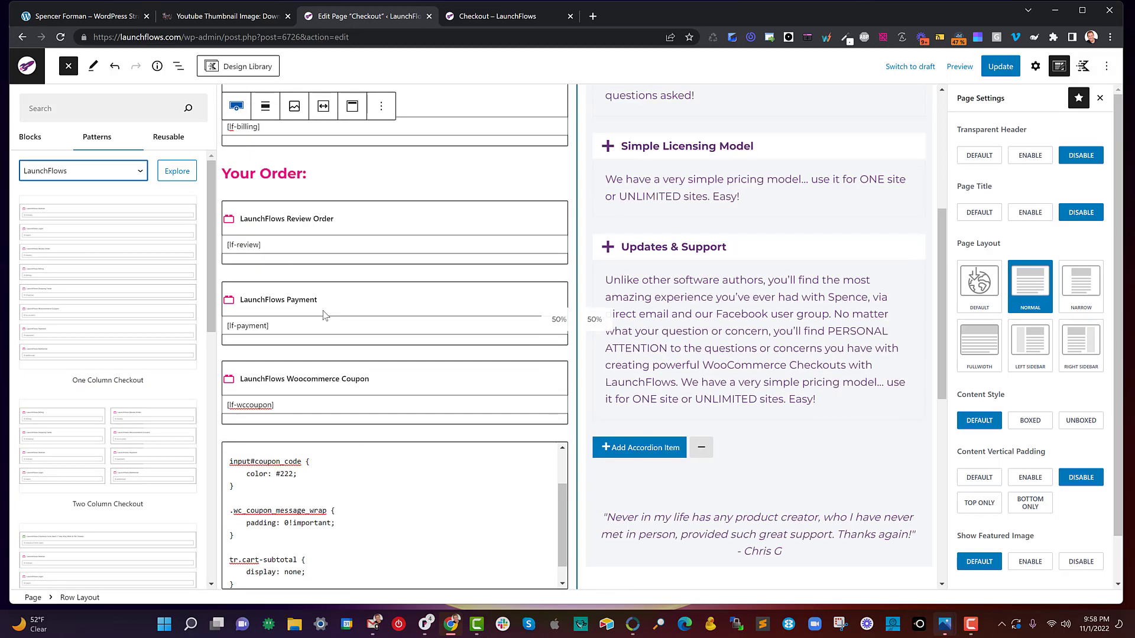
scroll(324, 315, "down", 3)
scroll(340, 318, "up", 6)
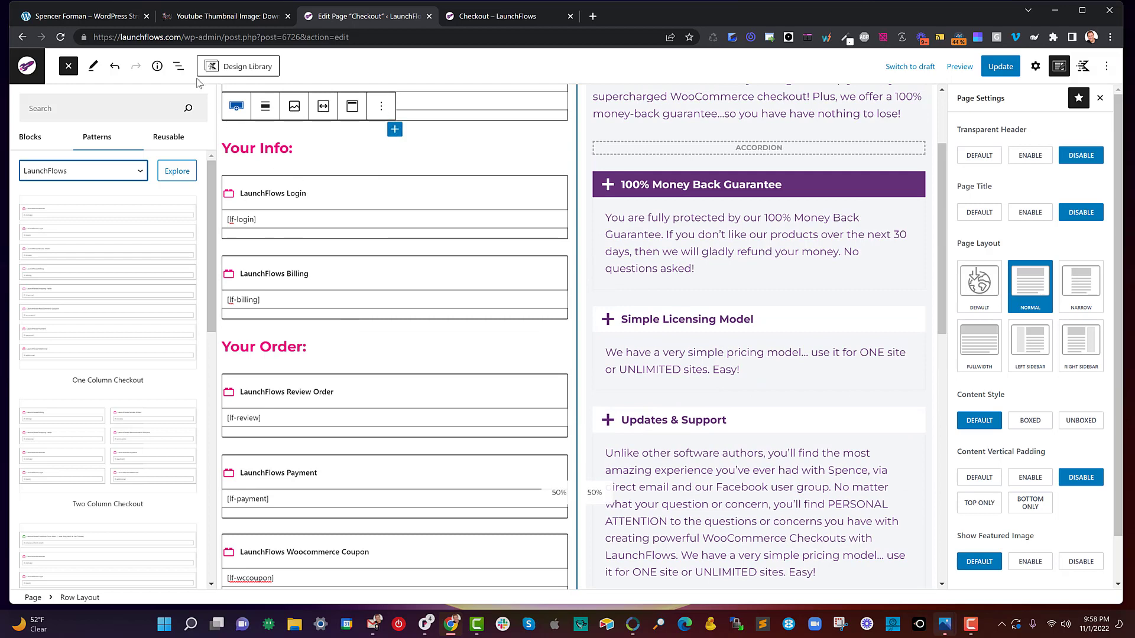
left_click(177, 65)
scroll(399, 208, "up", 3)
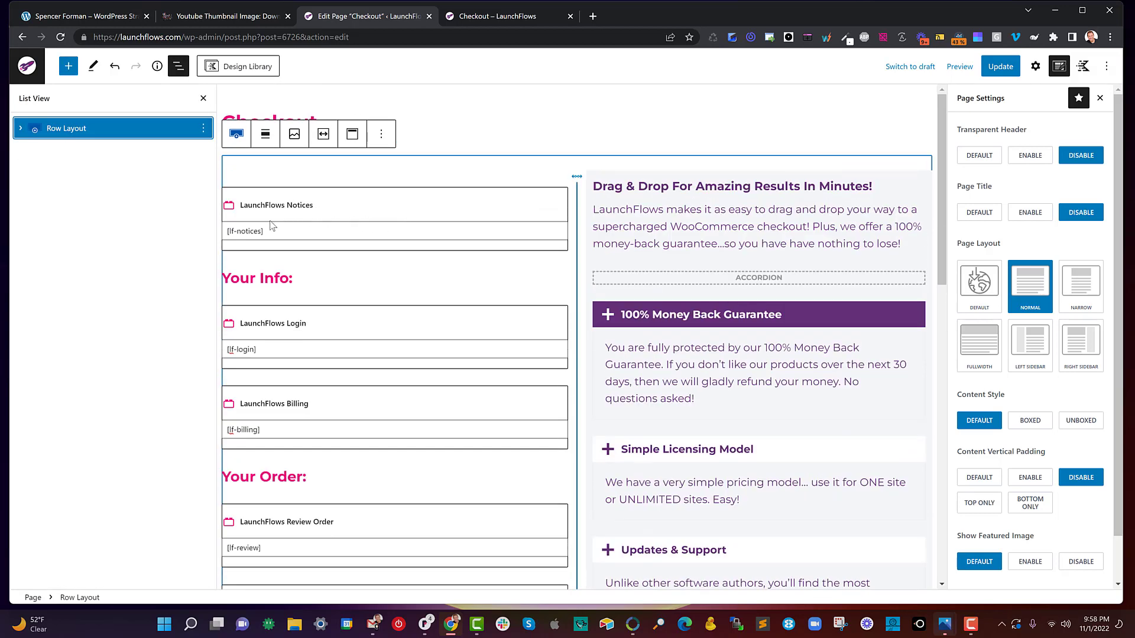
scroll(337, 283, "down", 1)
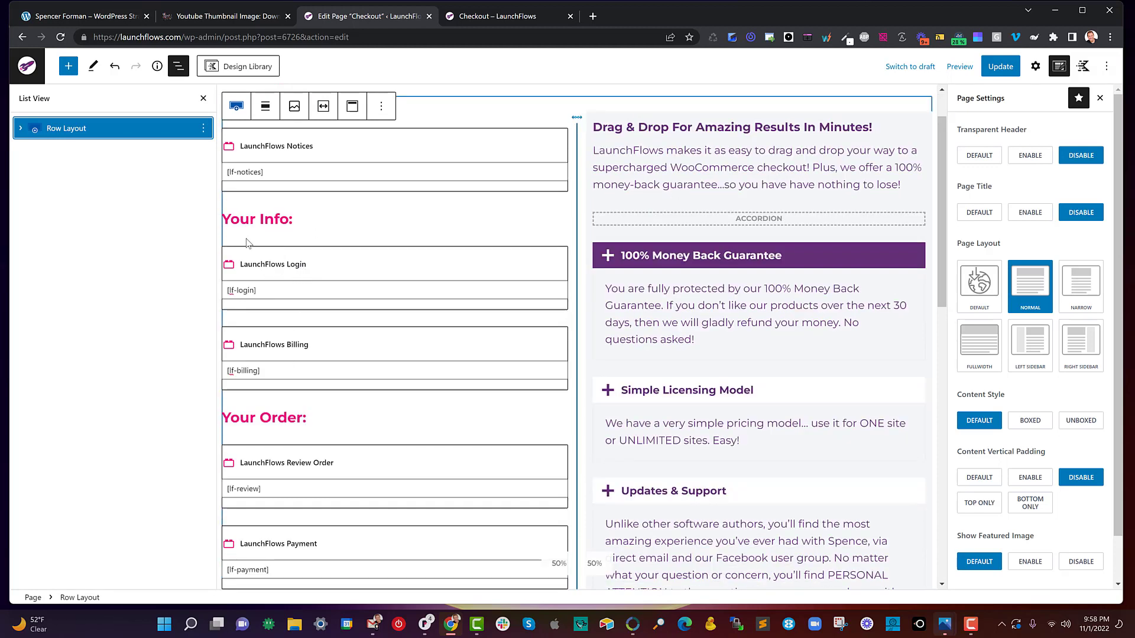
- Check the "Your Info:" heading and the Billing block, and highlight the Billing block's additional CSS class in its advanced settings
left_click(236, 220)
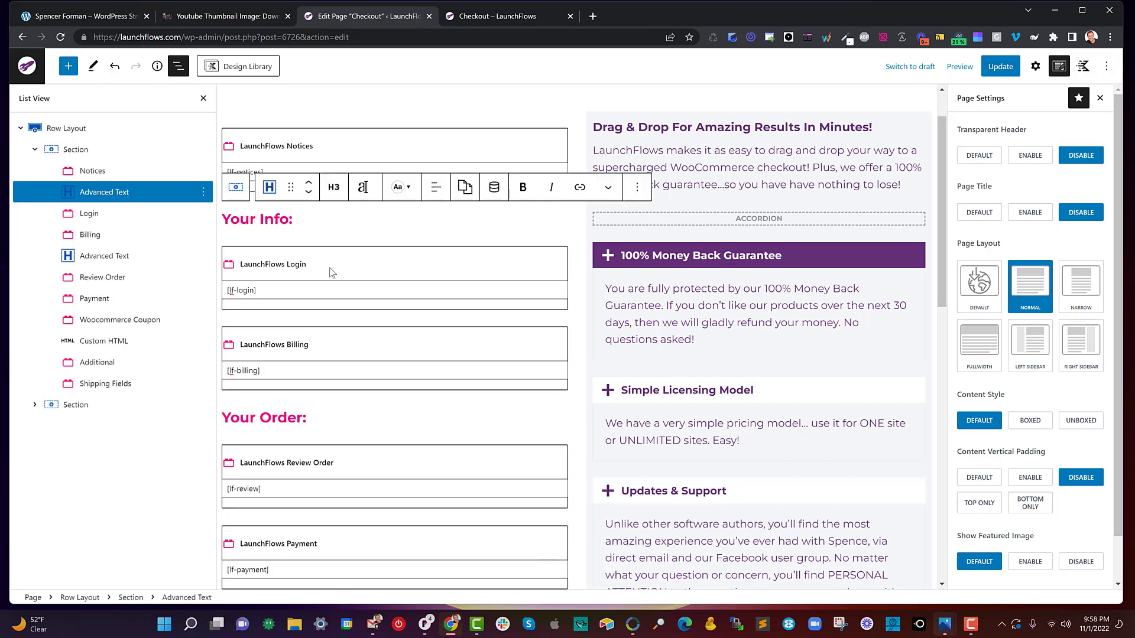
left_click(341, 343)
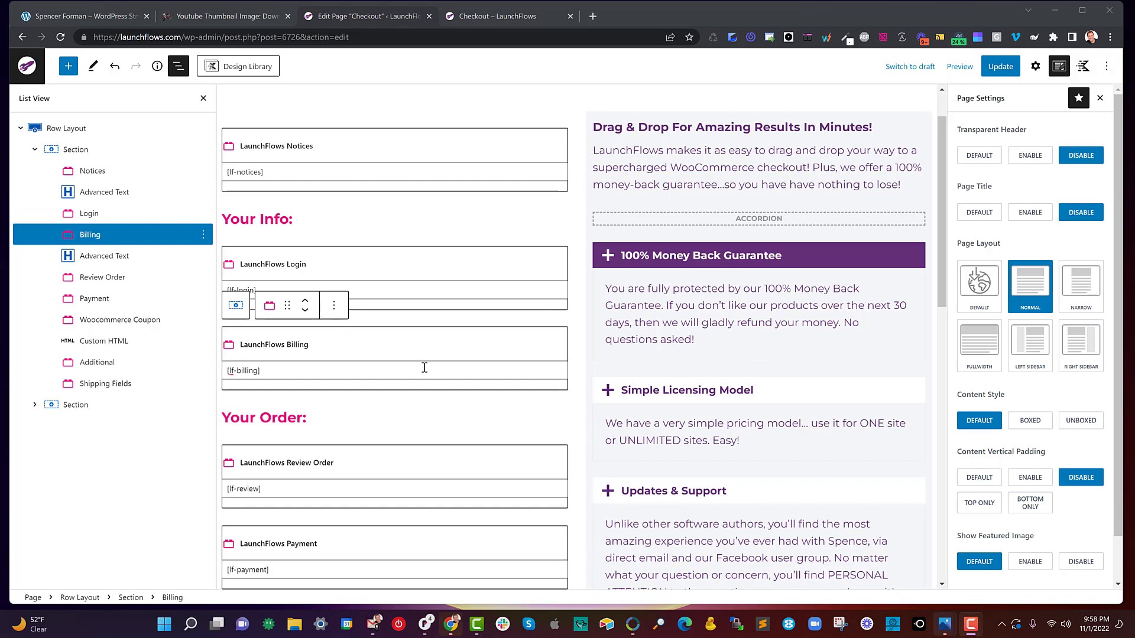
left_click(370, 348)
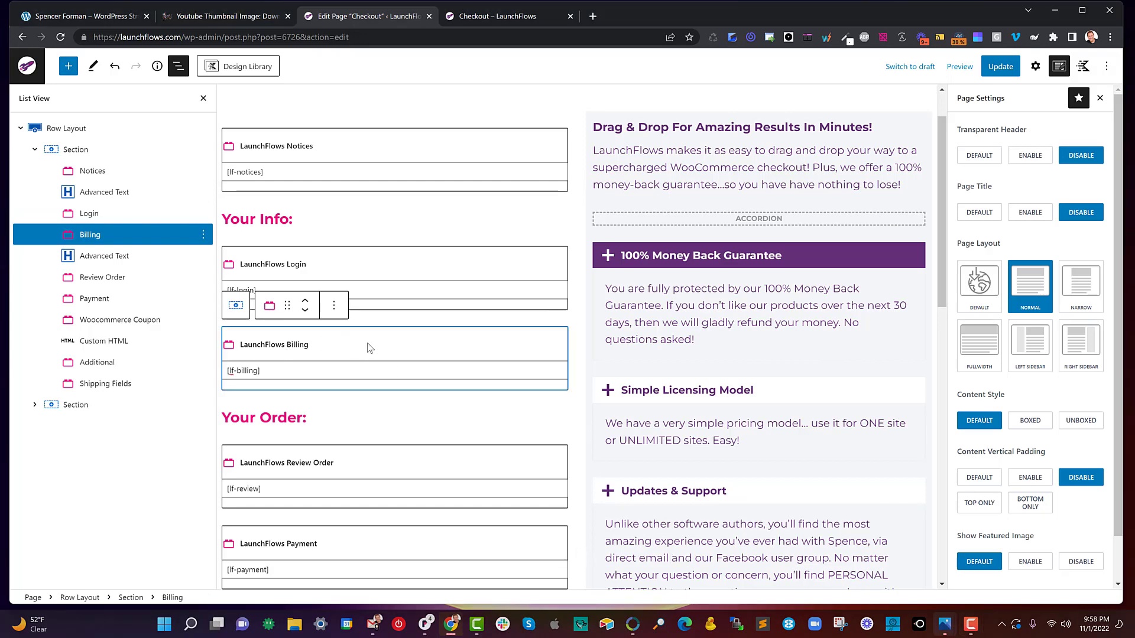
left_click(1035, 66)
left_click(986, 256)
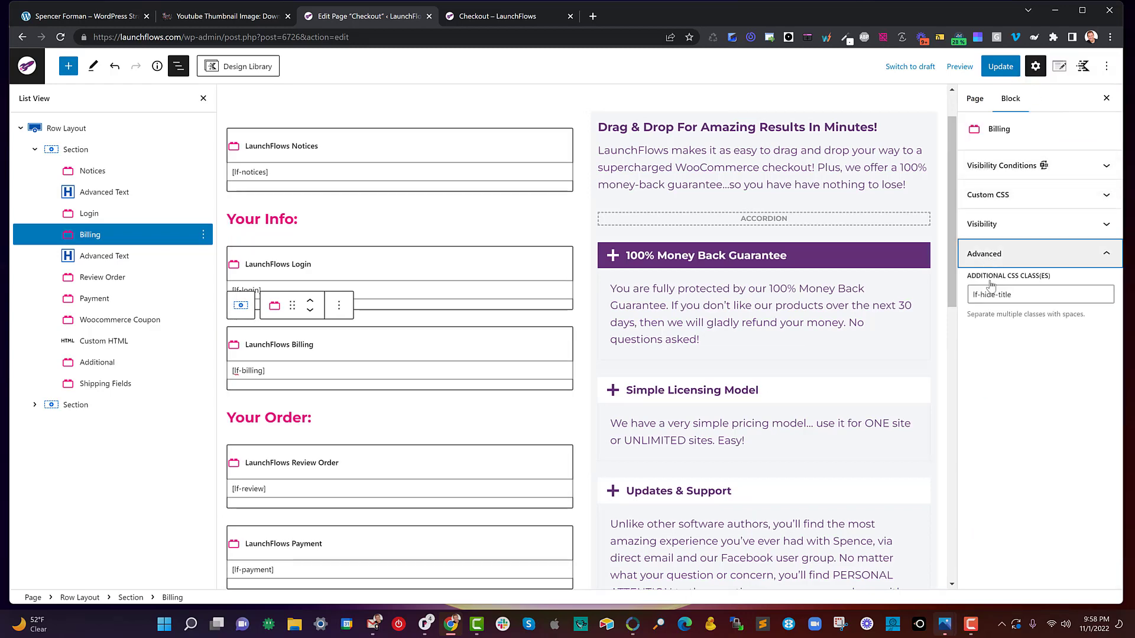
left_click_drag(1107, 295, 970, 296)
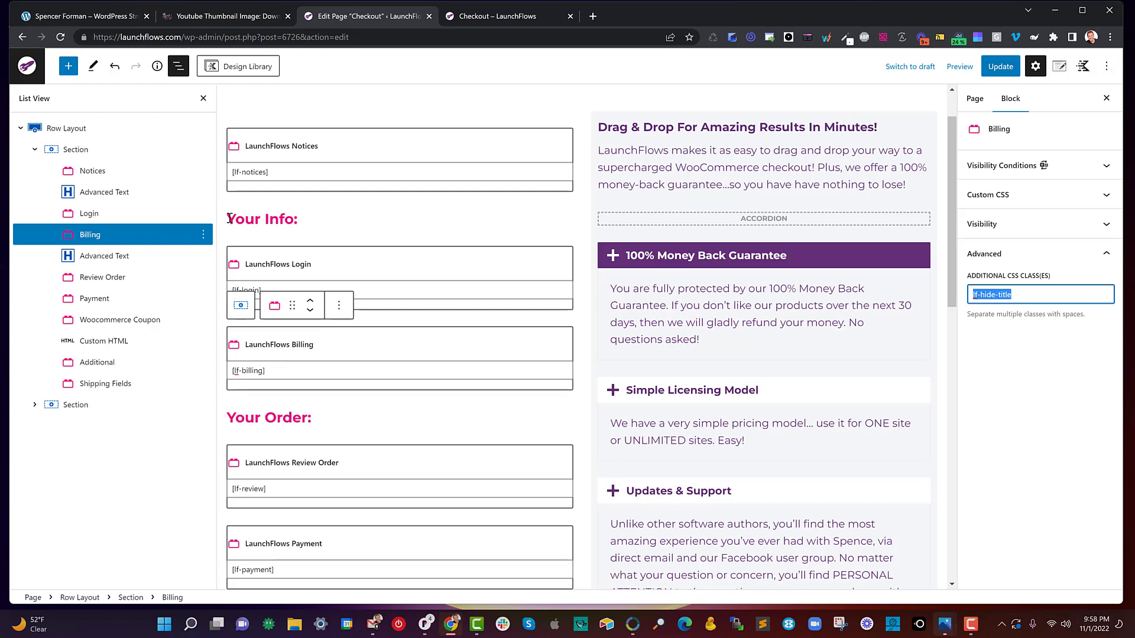
- Examine the "Your Info:" and "Your Order:" heading blocks and the review, payment and coupon blocks that follow
left_click(296, 220)
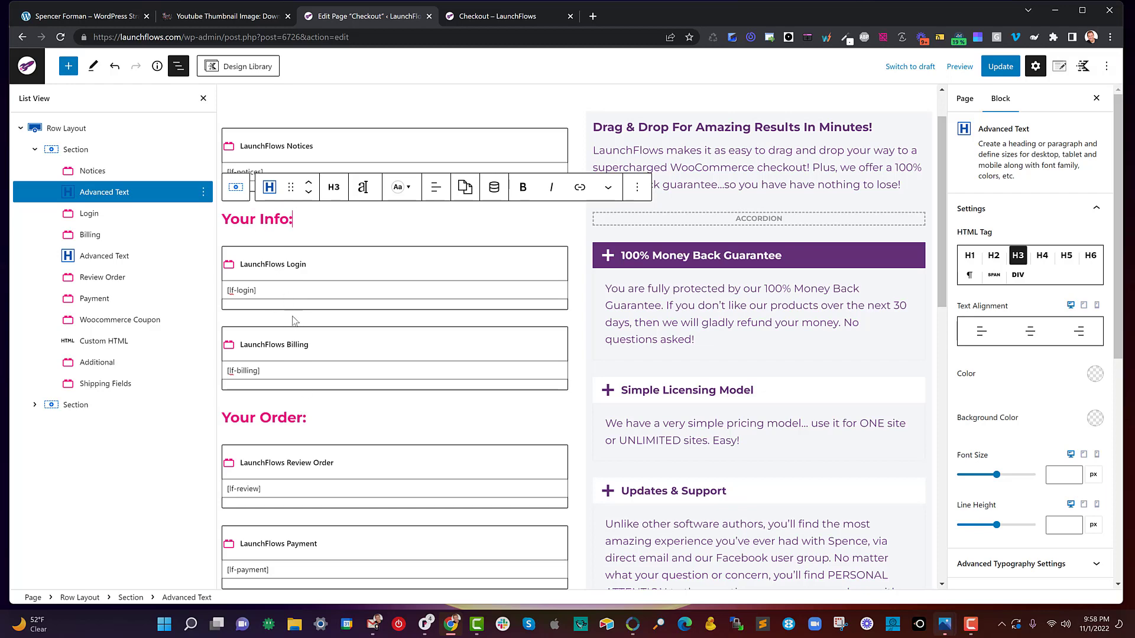
mouse_move(294, 319)
scroll(294, 318, "down", 2)
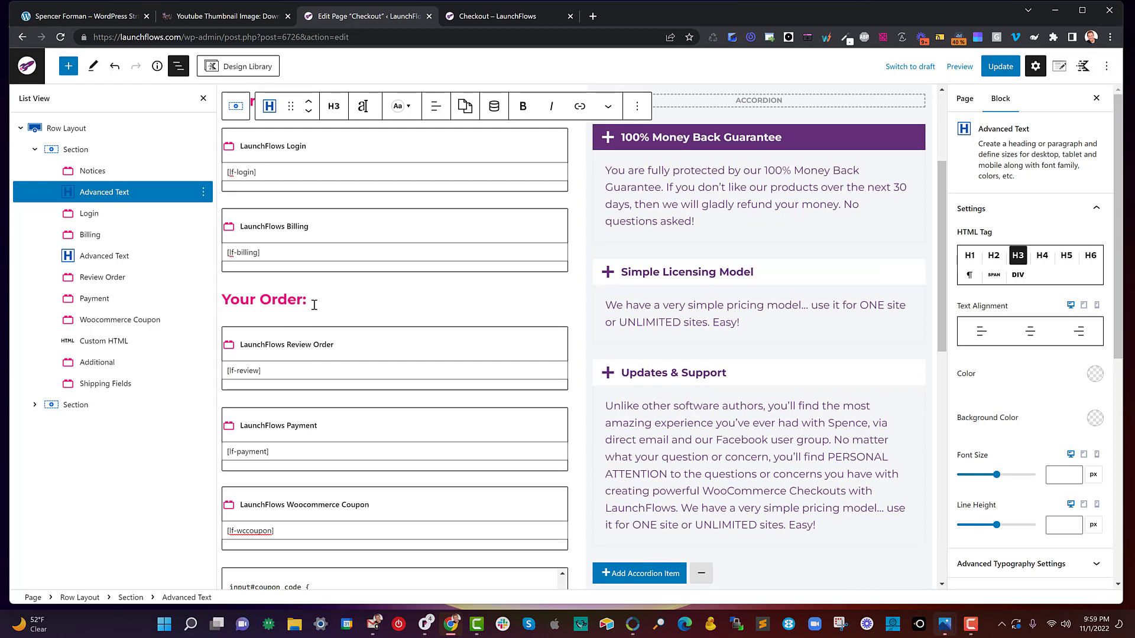
left_click(313, 301)
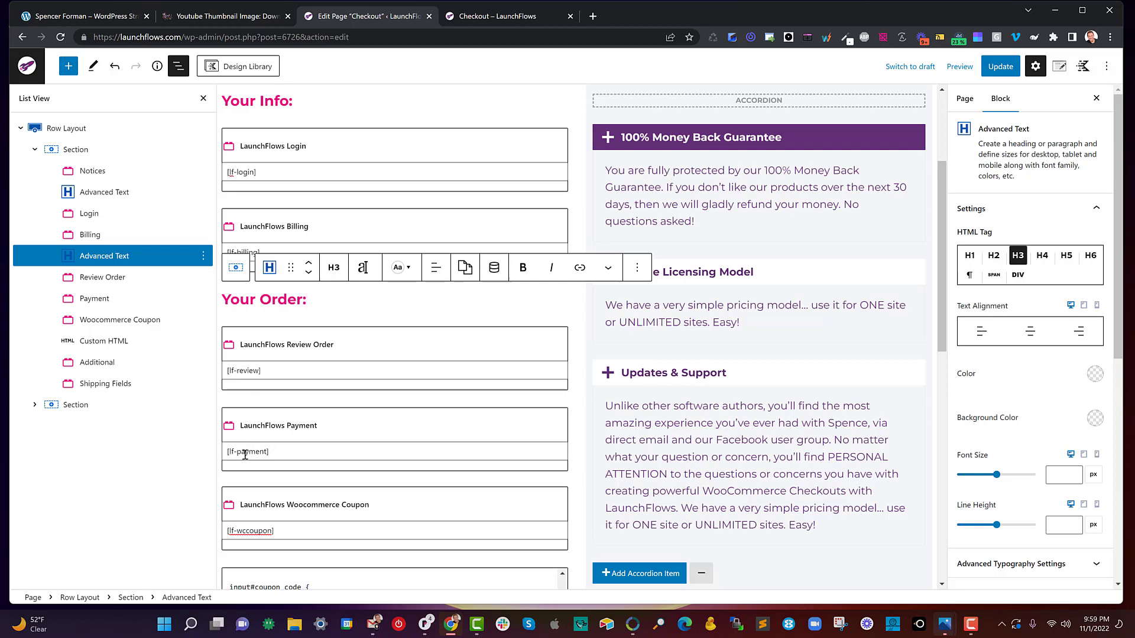
scroll(262, 523, "down", 1)
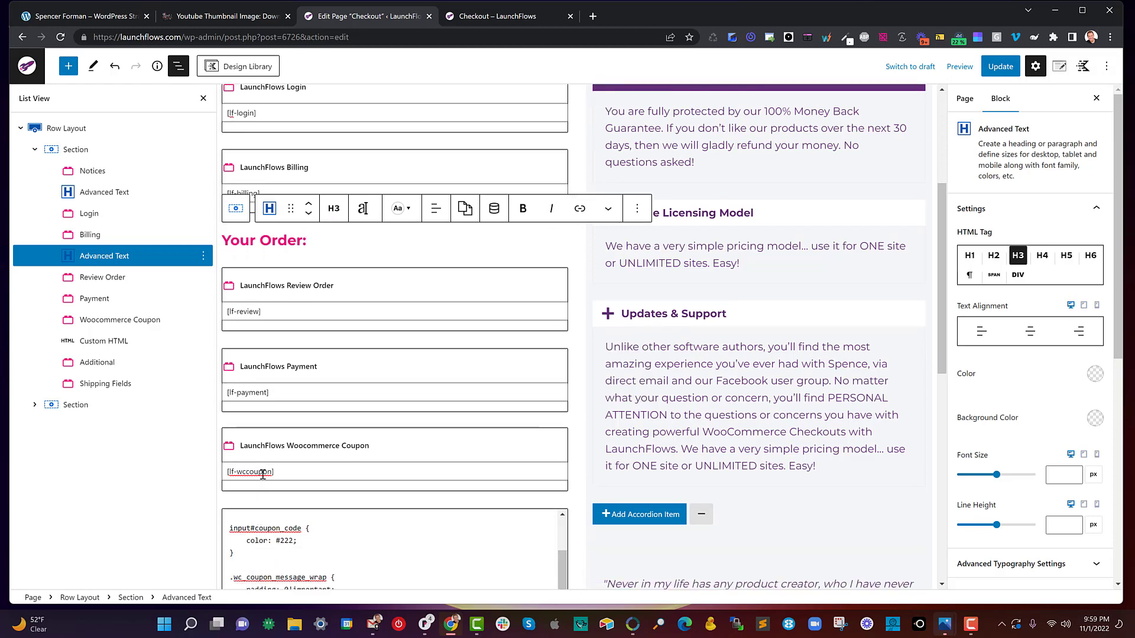
scroll(262, 475, "down", 1)
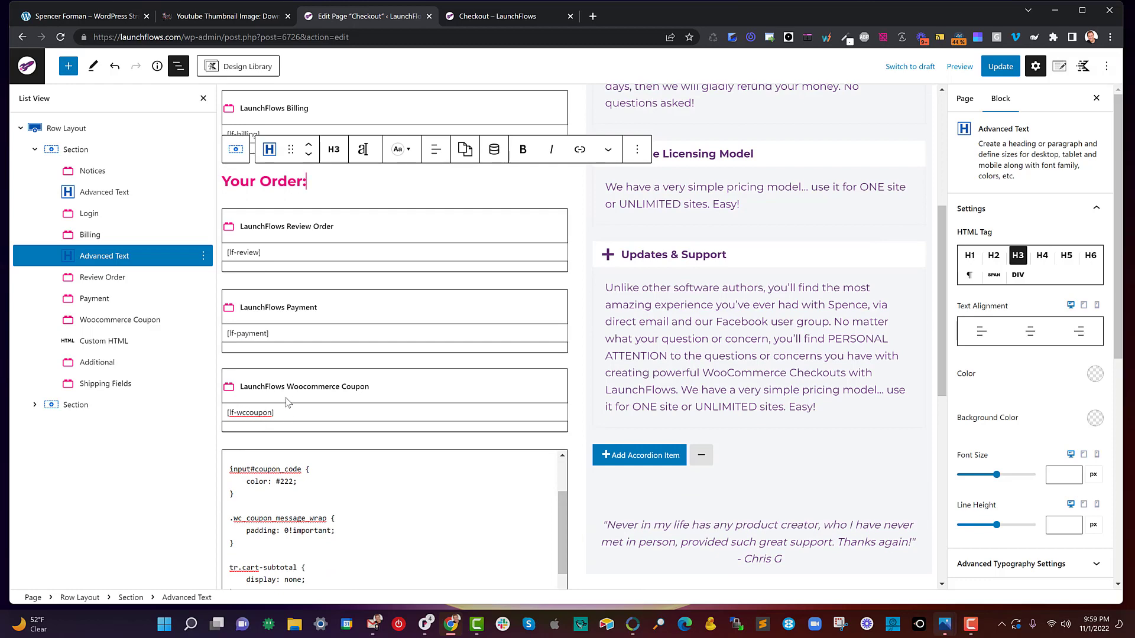
- Reload the live checkout page, submit the order with the email address cleared, and highlight the notice above the form
left_click(535, 16)
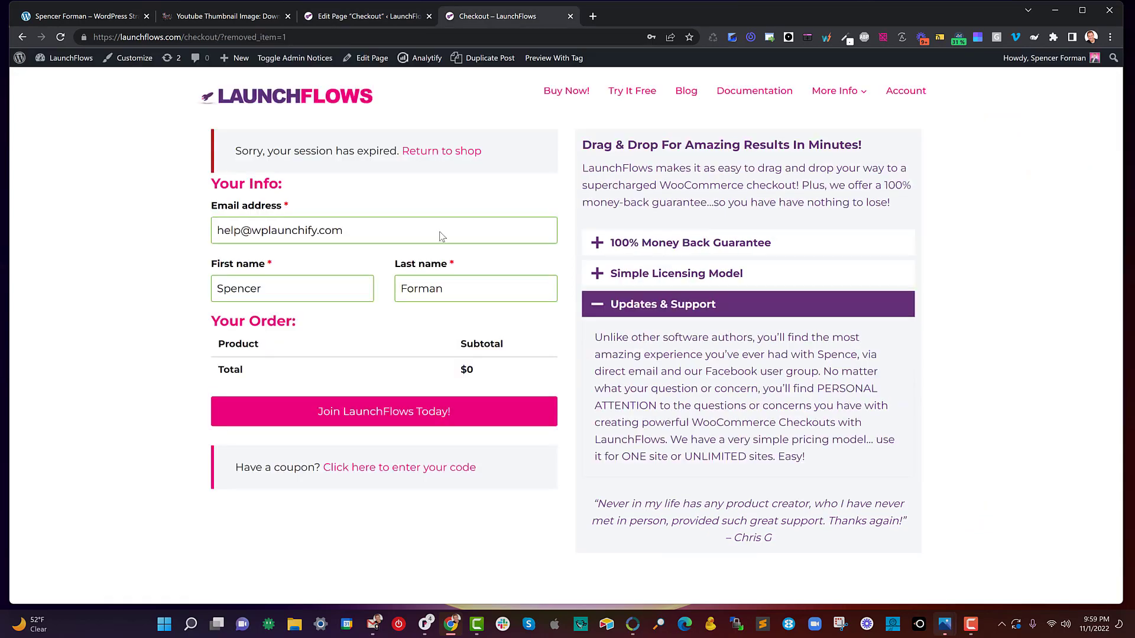
left_click(60, 37)
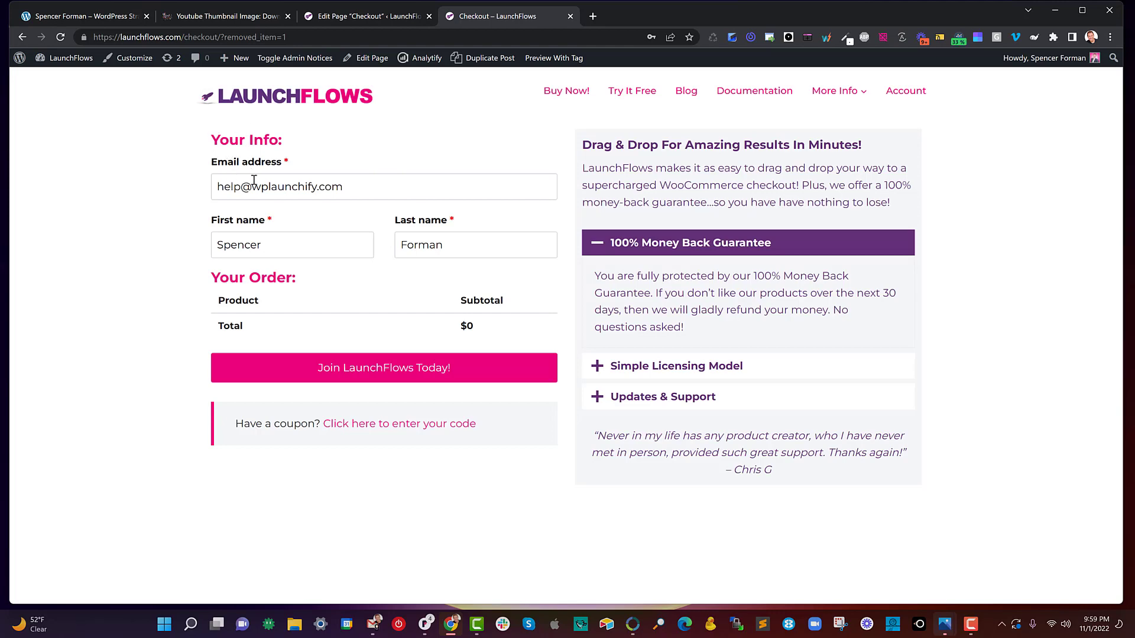
left_click_drag(359, 186, 218, 174)
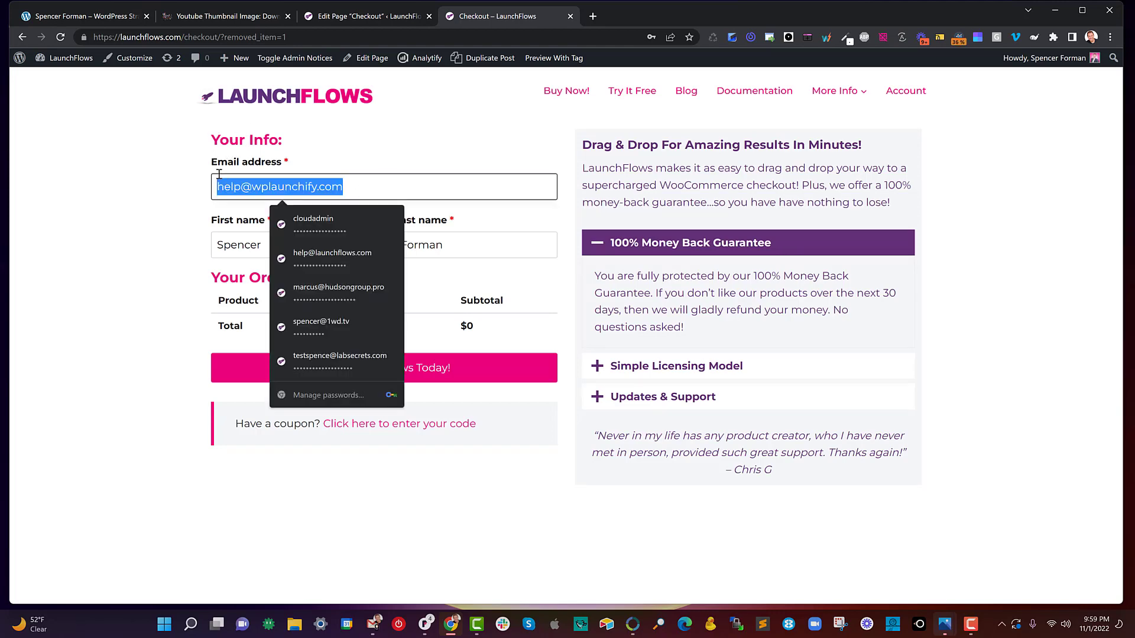
key("BackSpace")
key("Tab")
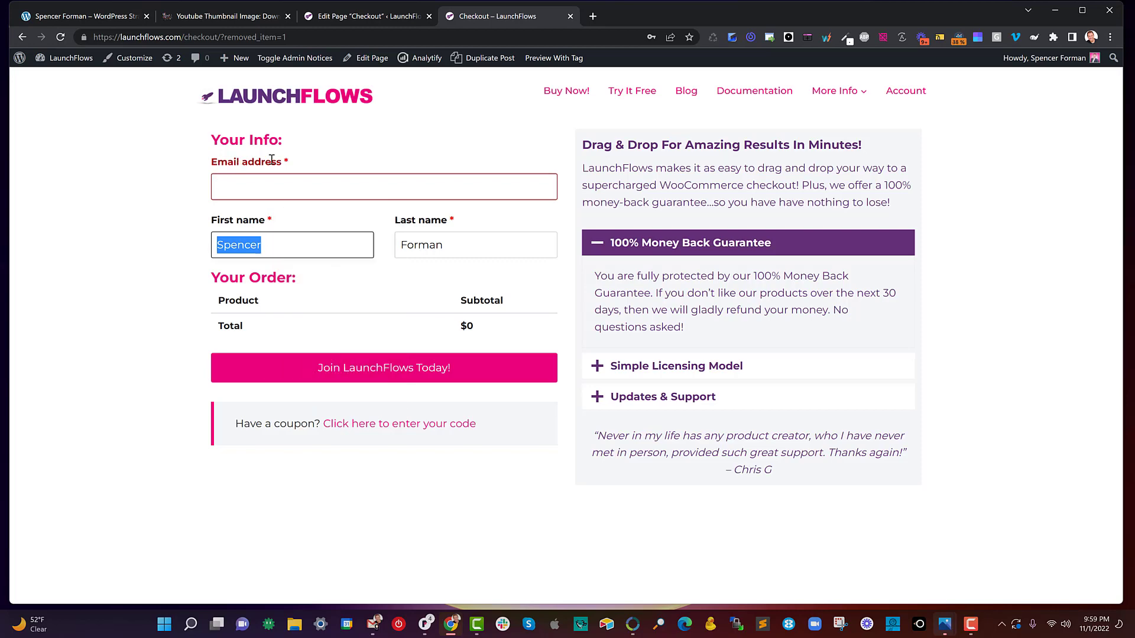
left_click(370, 369)
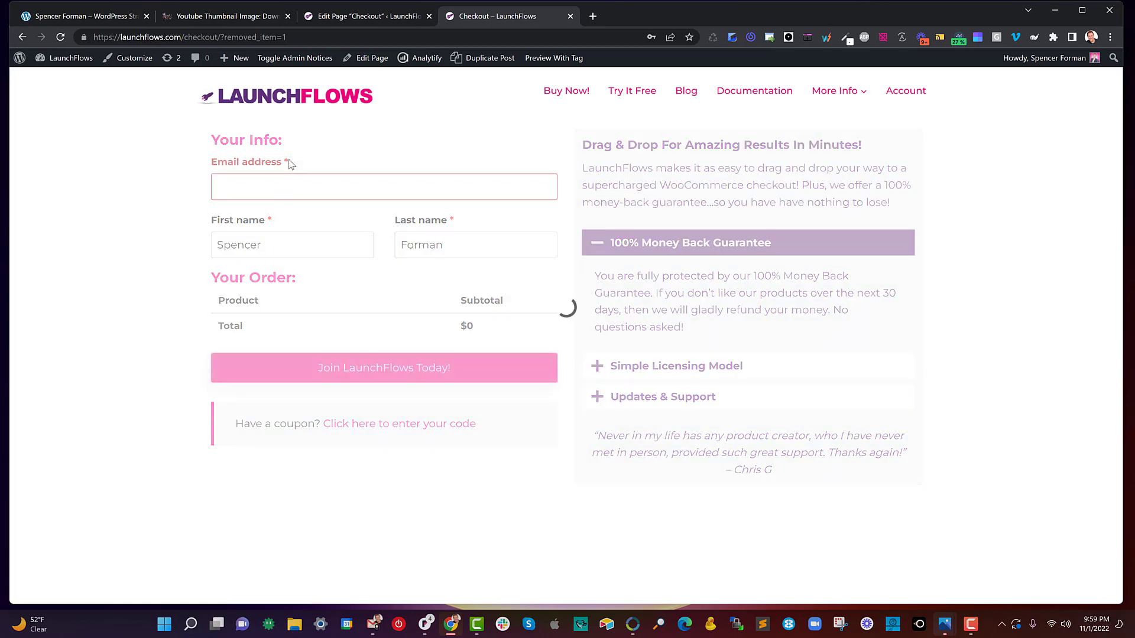
left_click_drag(235, 152, 459, 148)
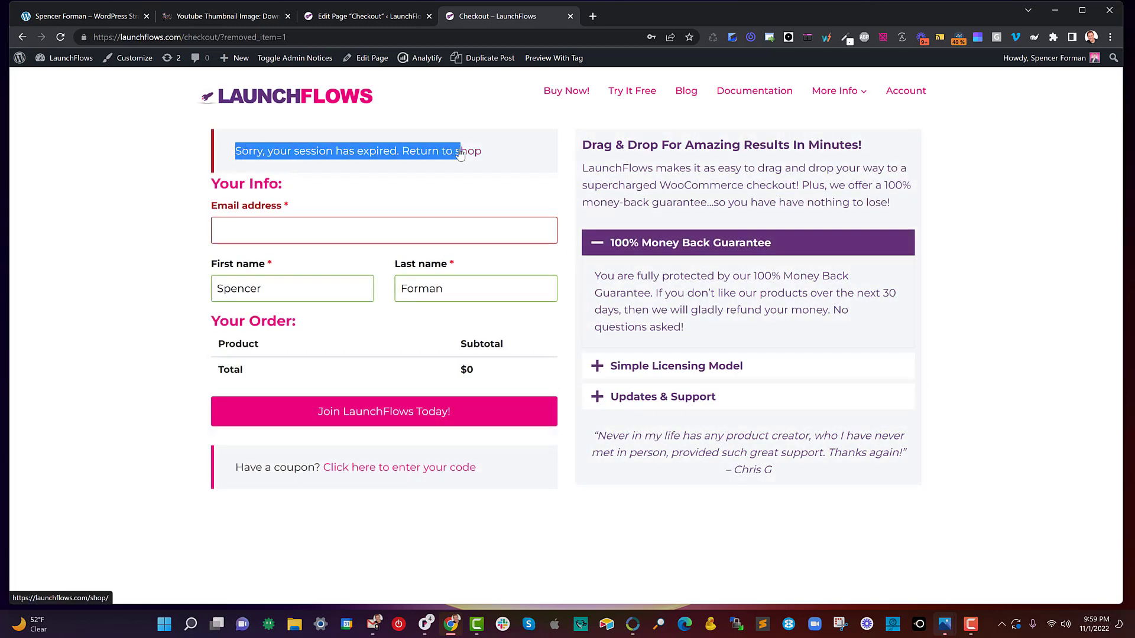
left_click(504, 158)
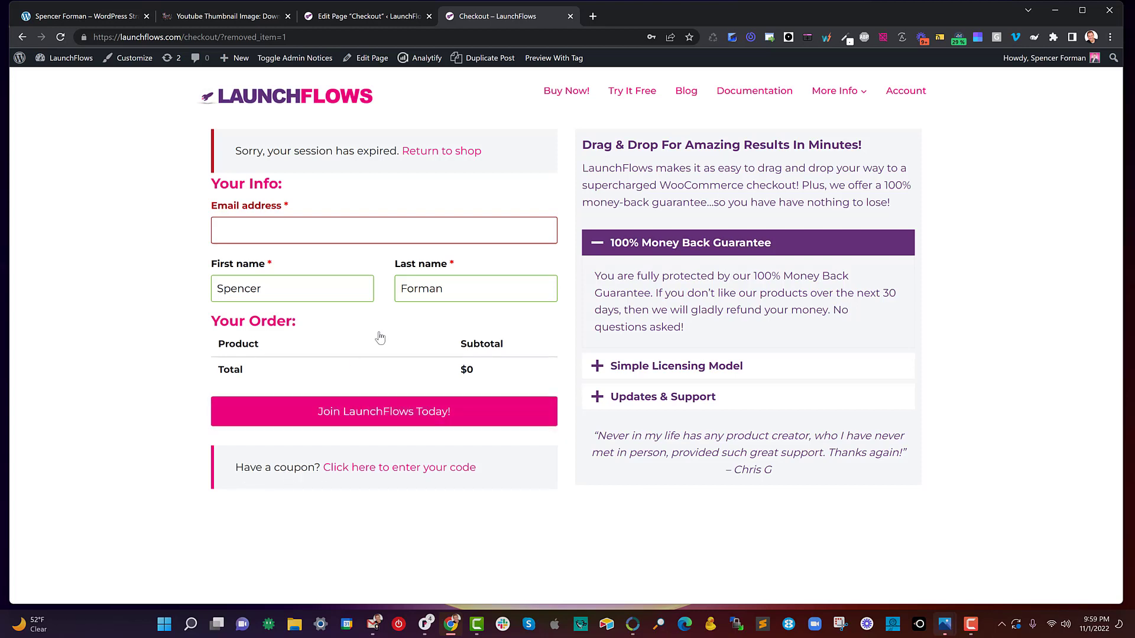
- Expand the second section in the editor's block list, inspect its heading and accordion blocks, and compare them with the live checkout page
left_click(340, 16)
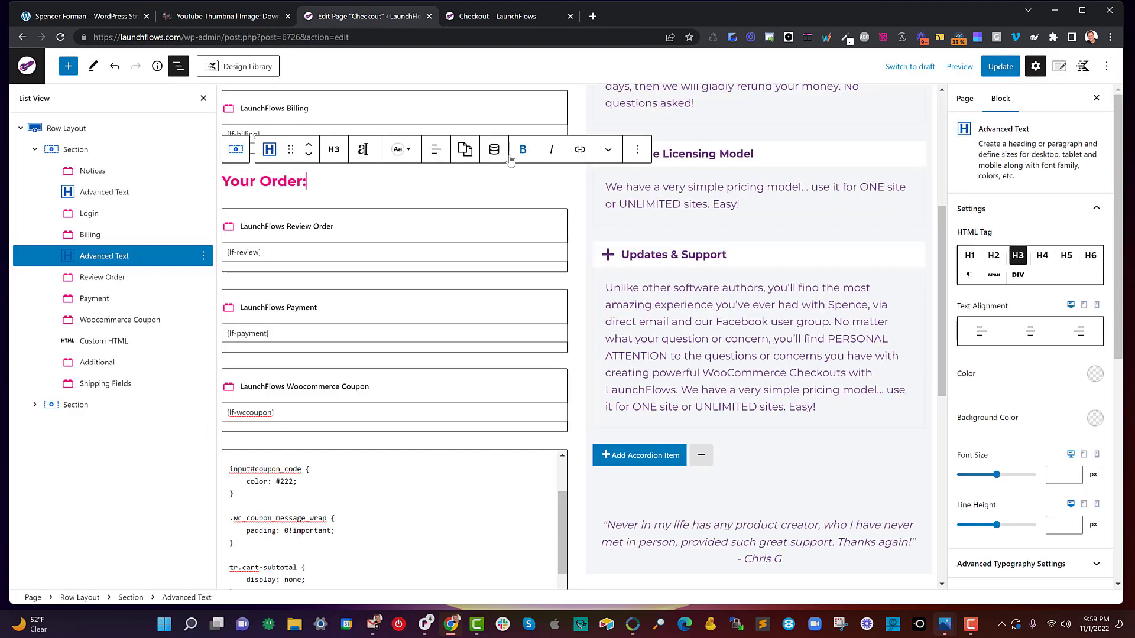
left_click(35, 405)
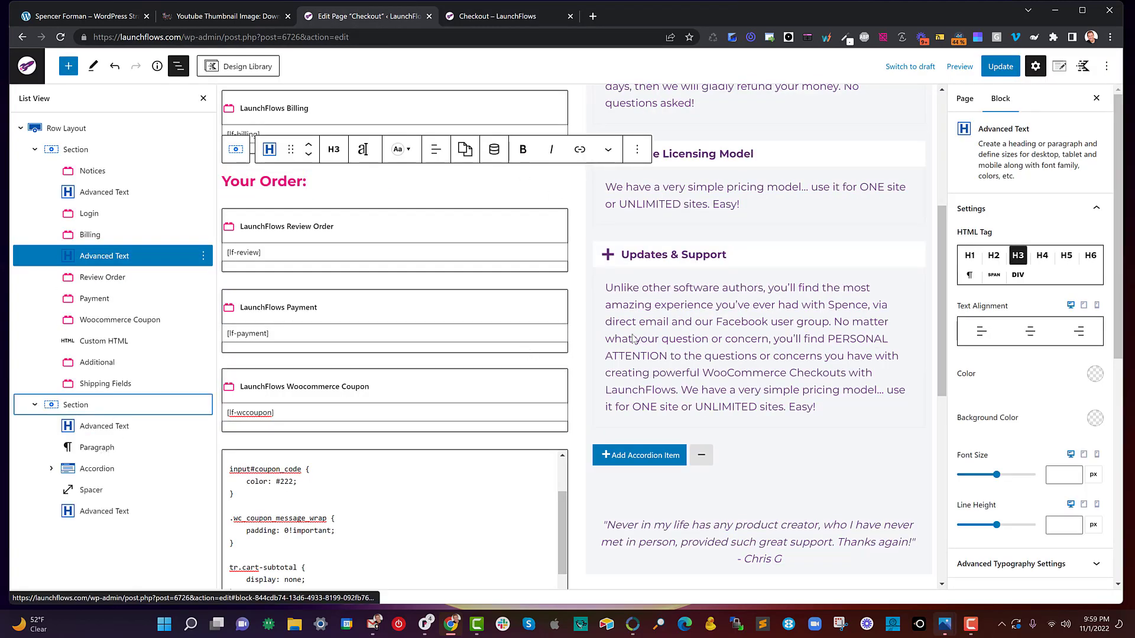
scroll(809, 302, "up", 5)
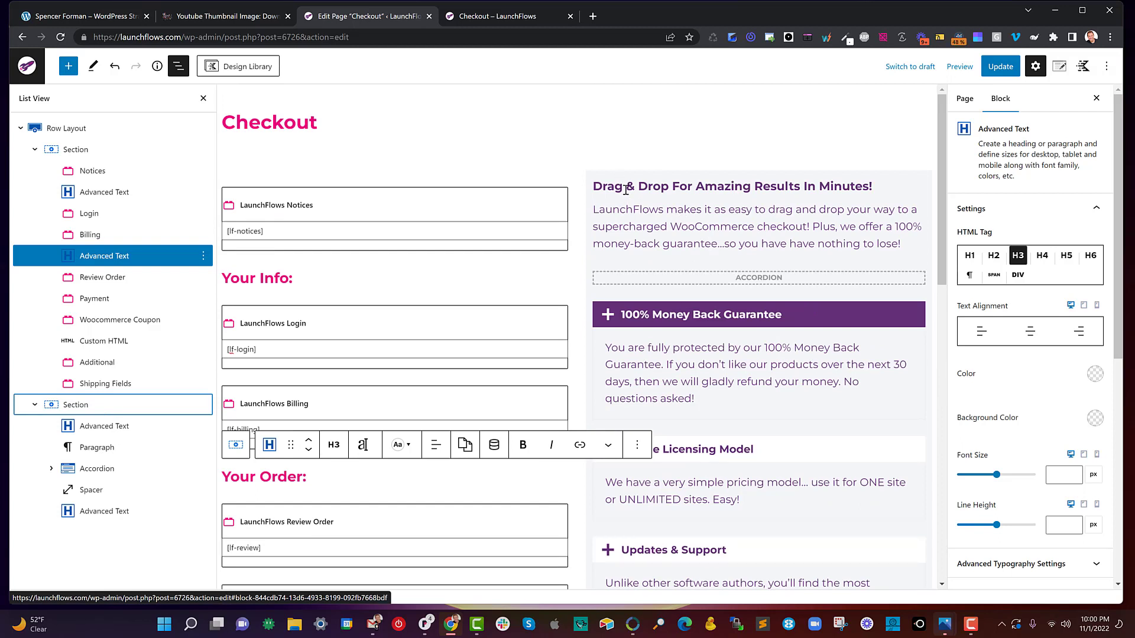
left_click(105, 426)
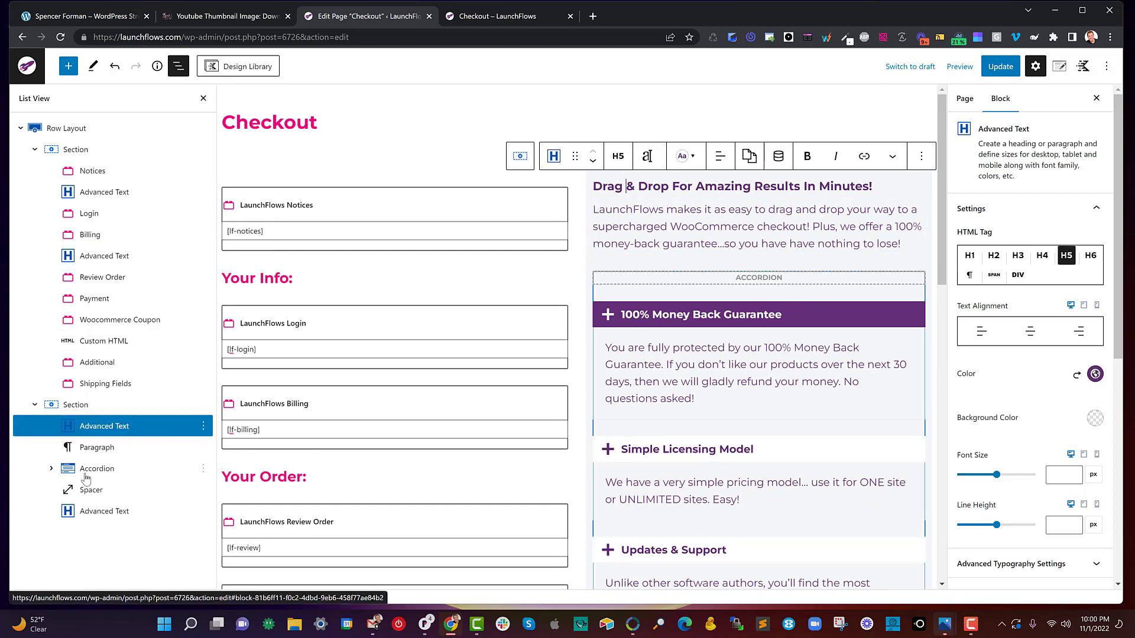
left_click(106, 469)
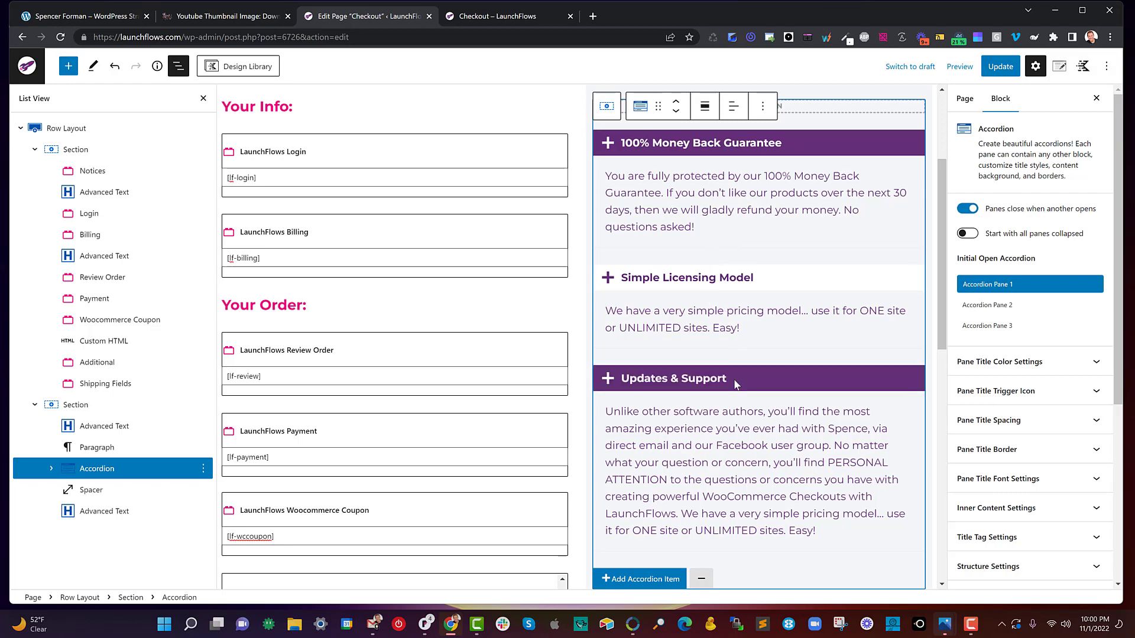
left_click(496, 17)
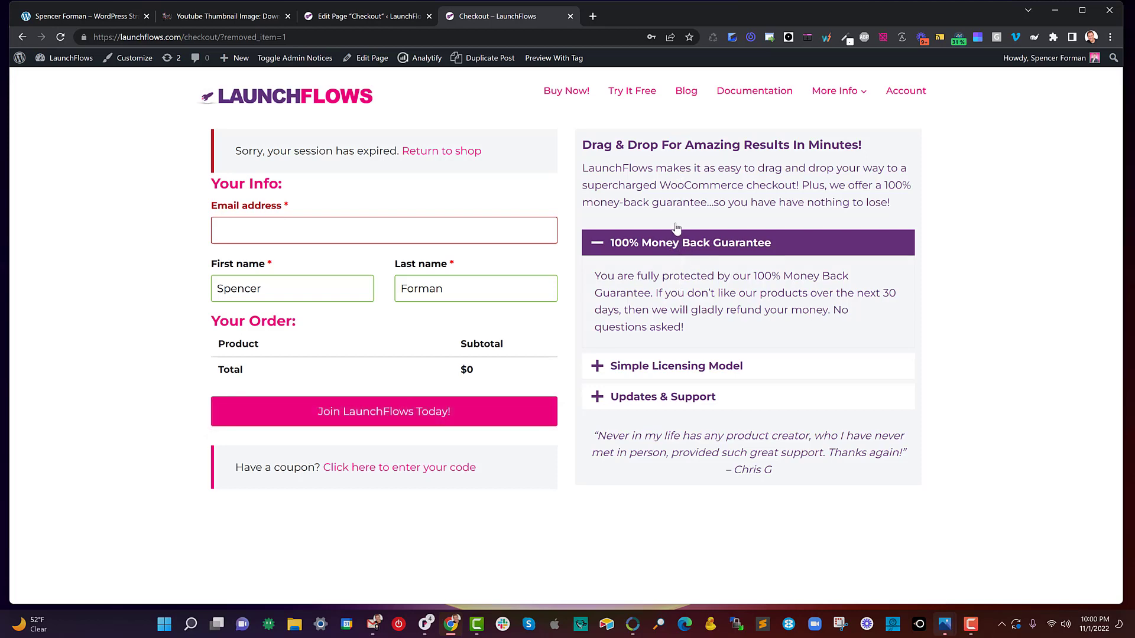
- Return to the page editor, inspect the Additional block below the custom code, and highlight its additional CSS class
left_click(382, 16)
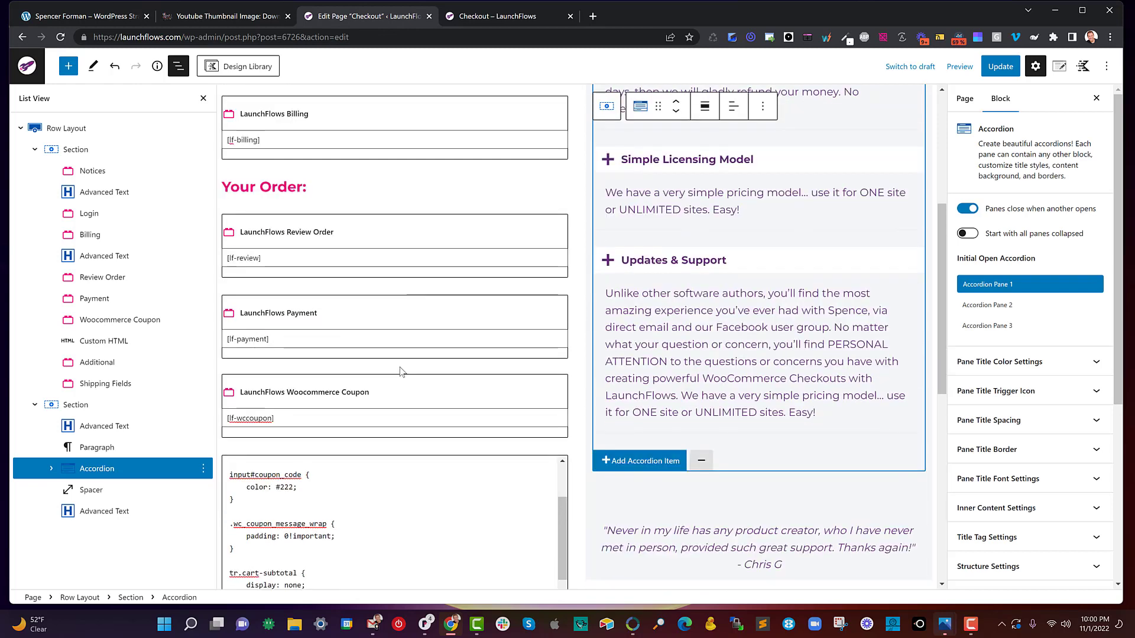
scroll(400, 371, "down", 4)
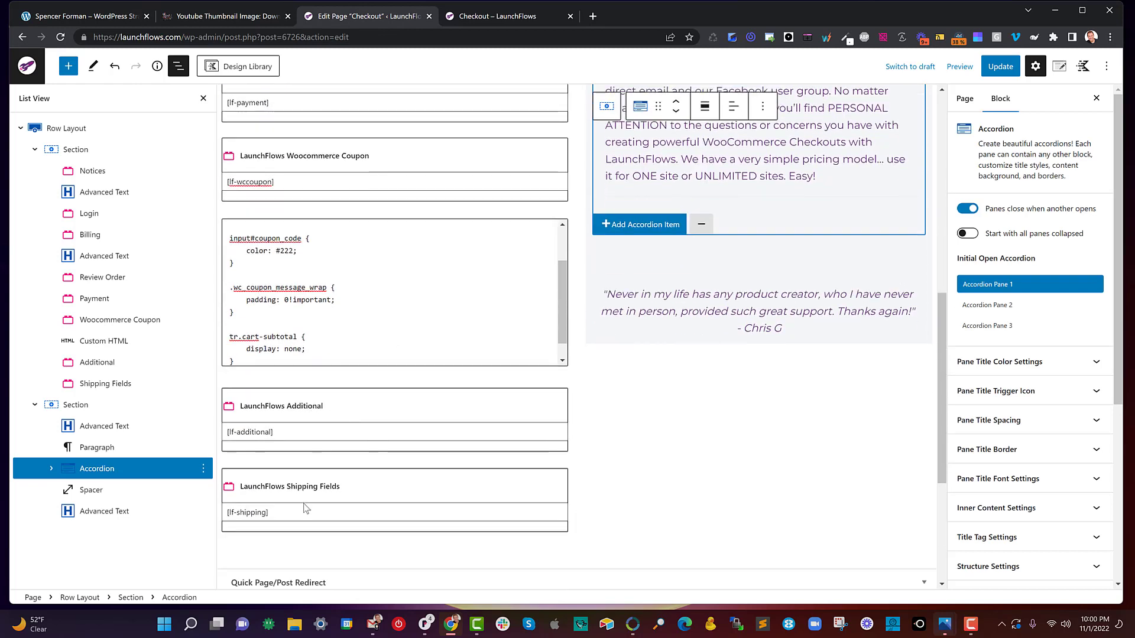
left_click(359, 401)
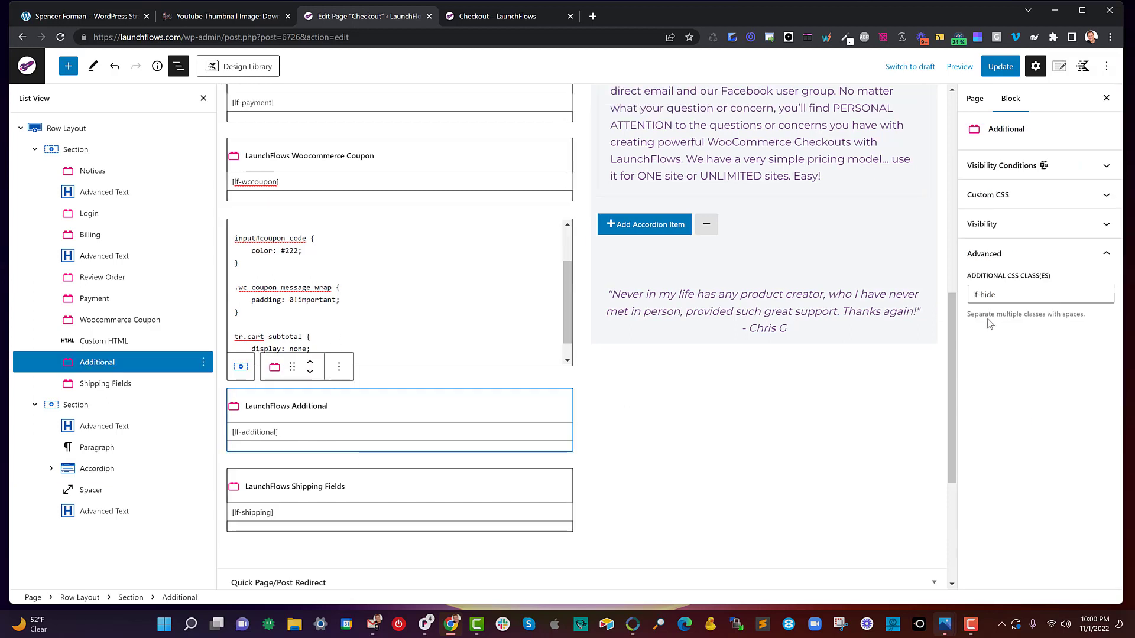
left_click_drag(1008, 296, 969, 300)
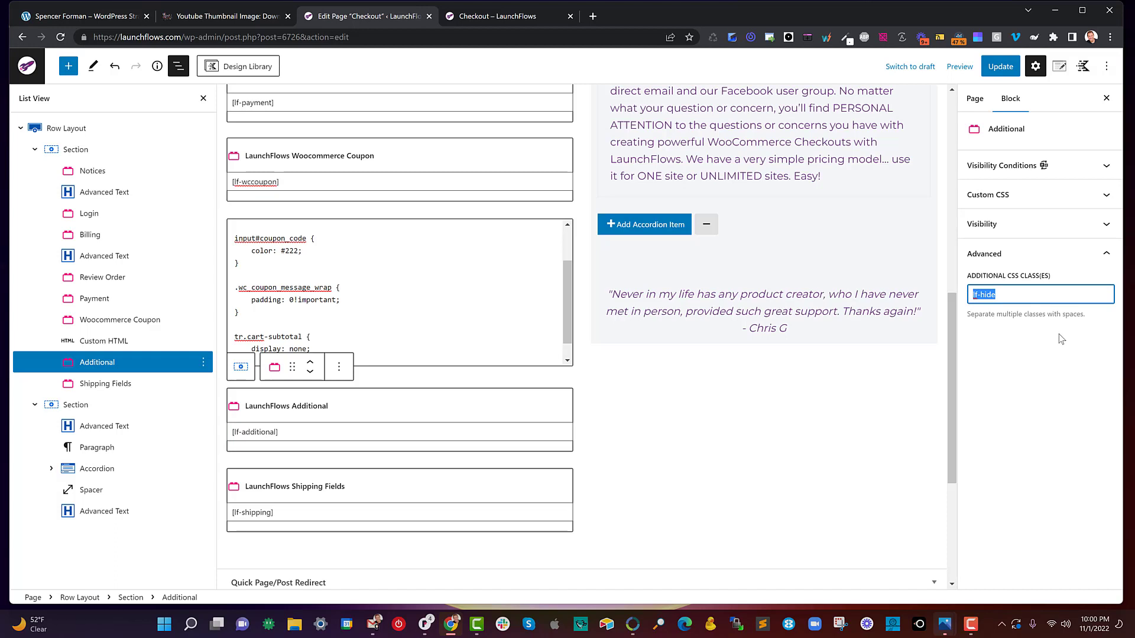
left_click(1008, 293)
left_click_drag(975, 294, 1008, 300)
left_click(1007, 297)
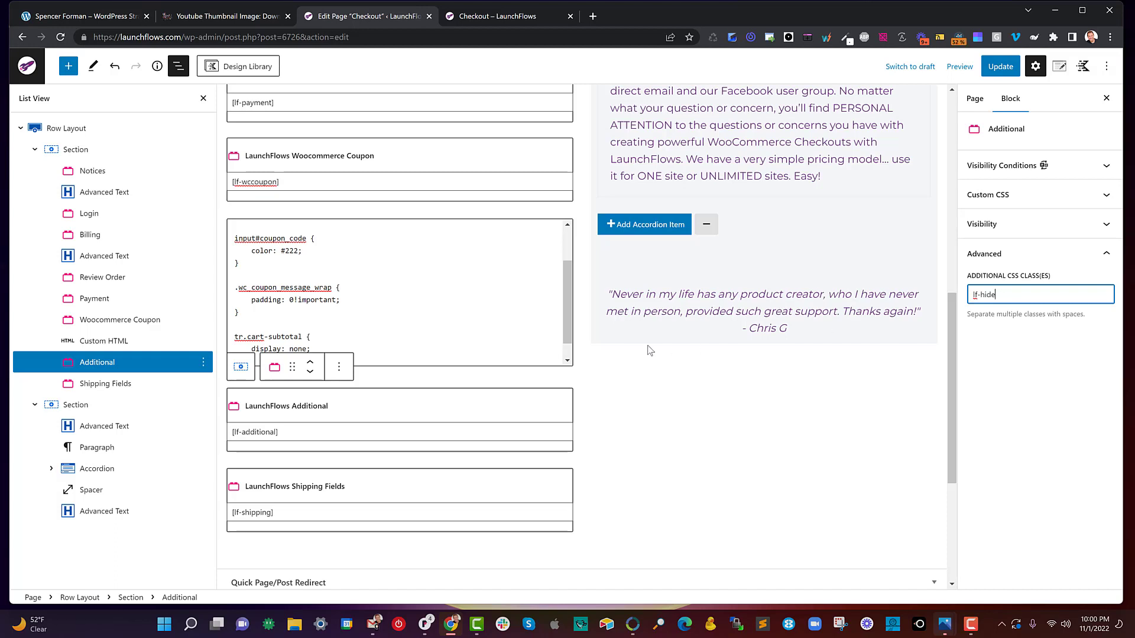
- Check the Shipping Fields block alongside the Additional block and highlight the Shipping Fields block's additional CSS class
left_click(414, 481)
left_click(393, 406)
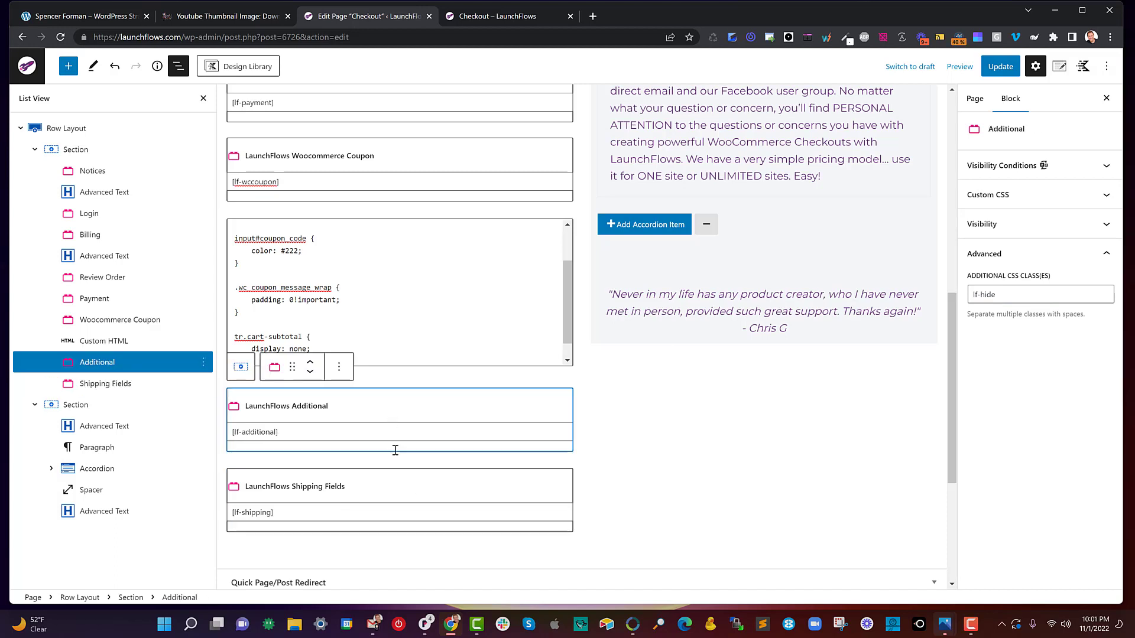
left_click(350, 501)
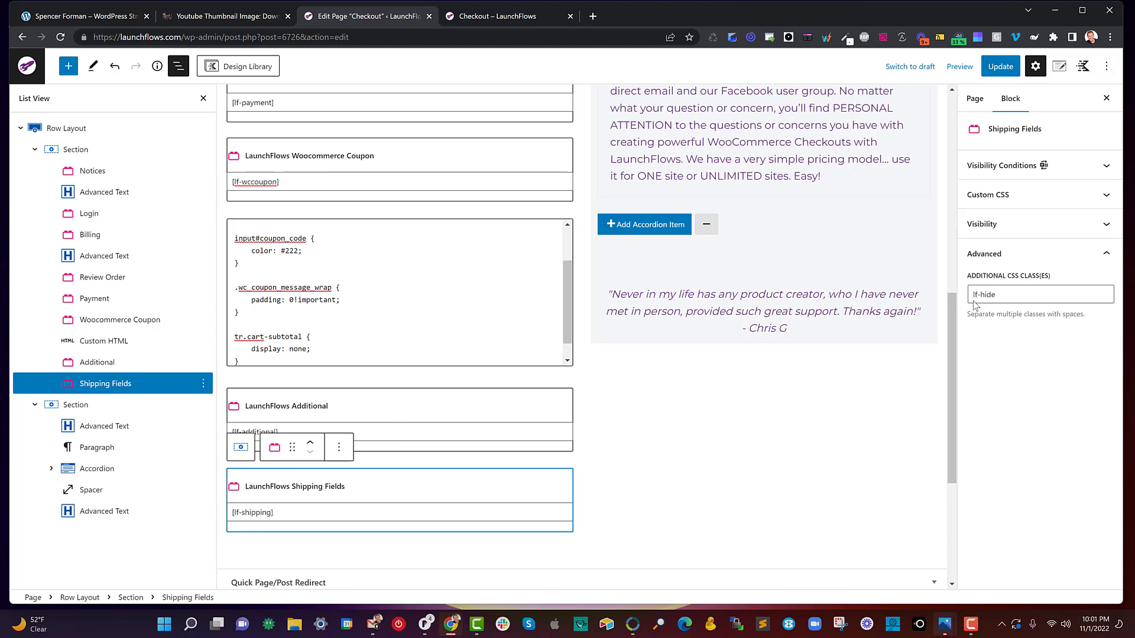
left_click_drag(1005, 295, 970, 298)
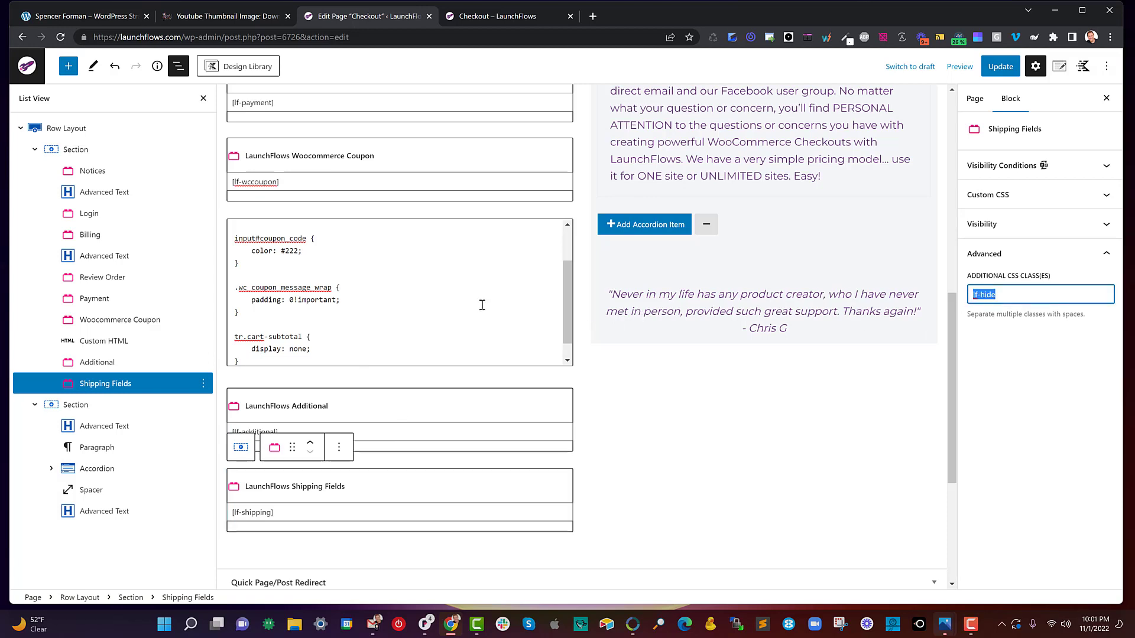
- Show the start of the Custom HTML code, check the page settings, and view the Custom CSS and JS editor in Kadence Blocks Controls
left_click_drag(567, 321, 559, 255)
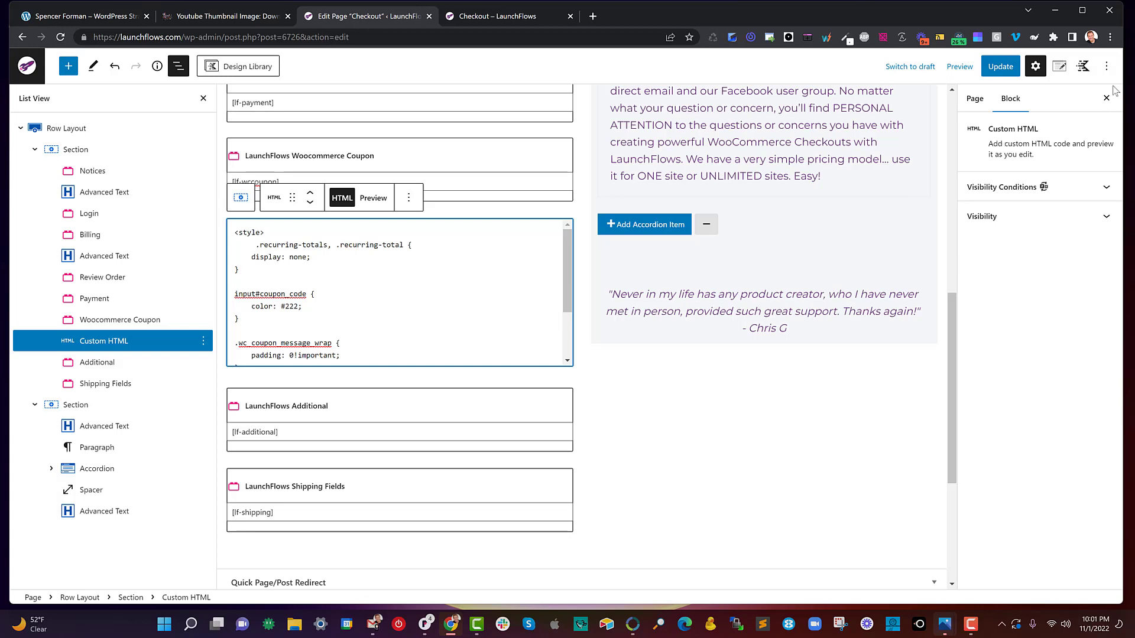
left_click(1059, 67)
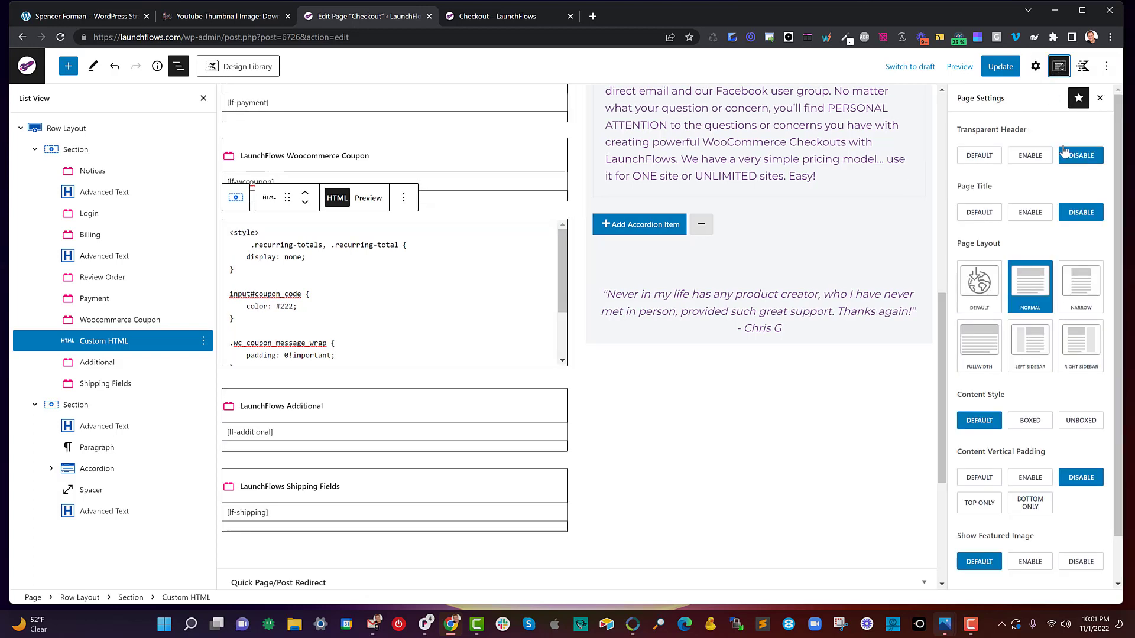
left_click(1083, 66)
left_click(1003, 281)
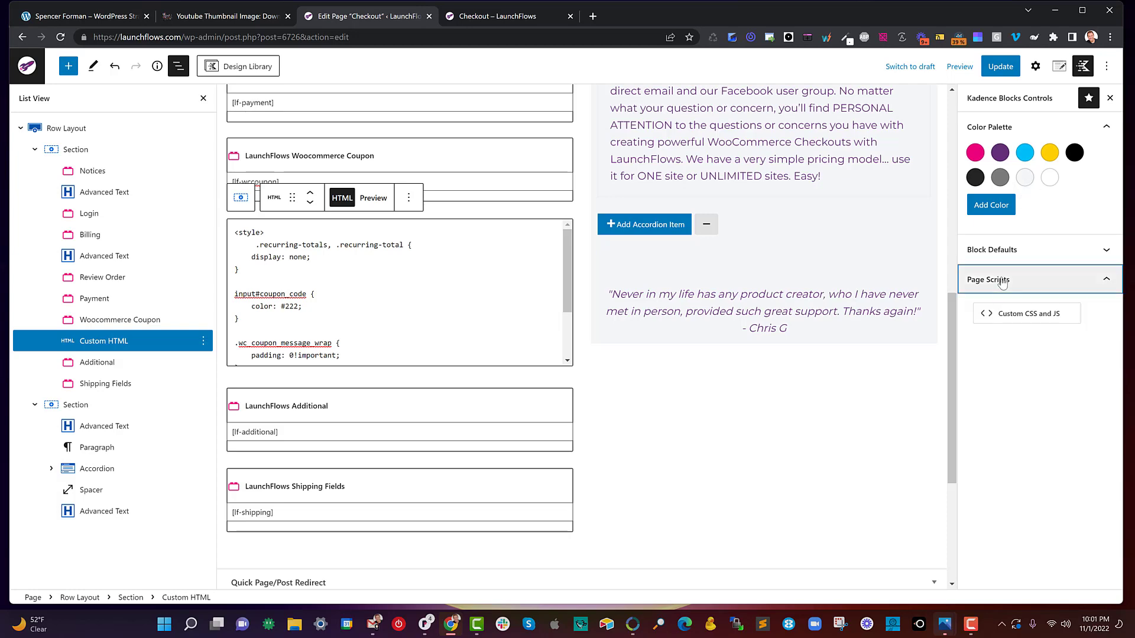
left_click(1003, 314)
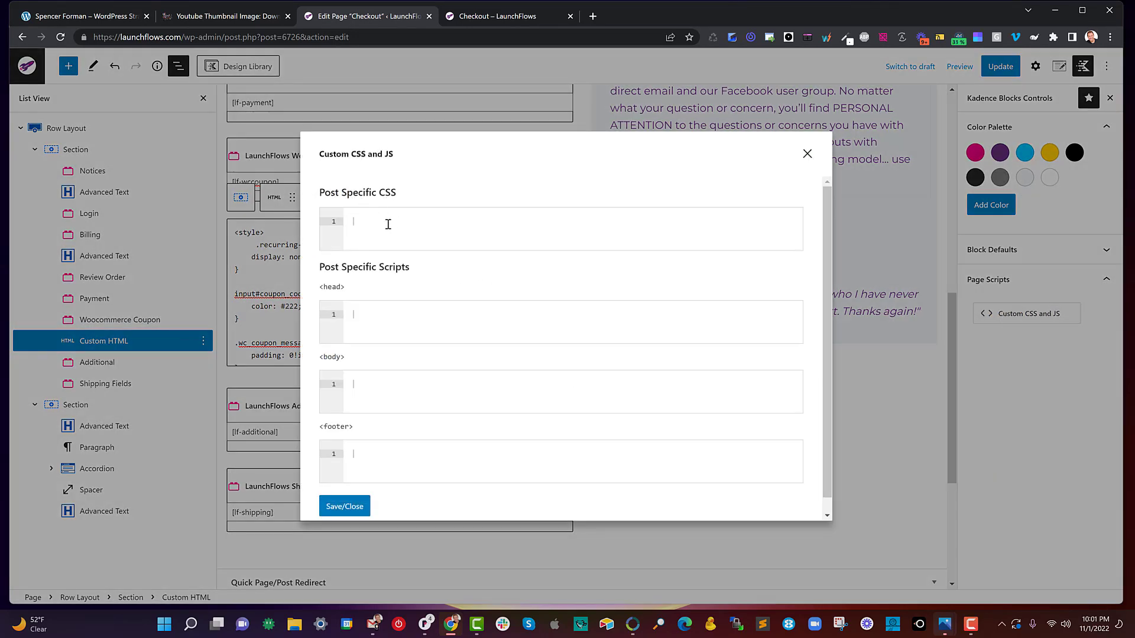
left_click(807, 154)
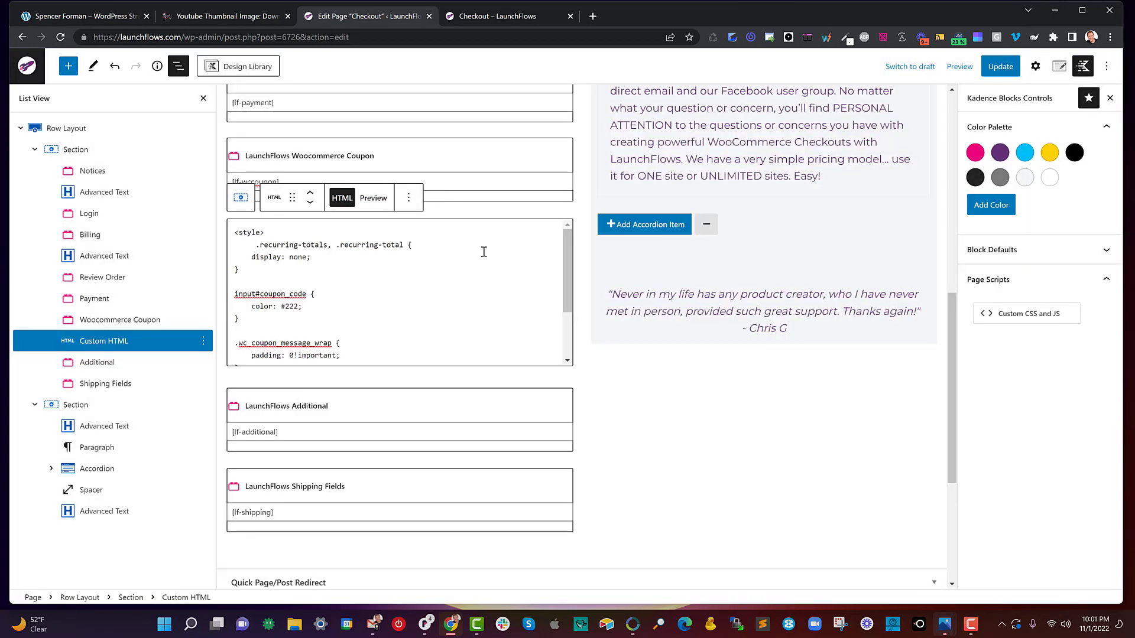
- Review the CSS rules in the Custom HTML block from start to end and highlight the closing style tag
left_click(339, 292)
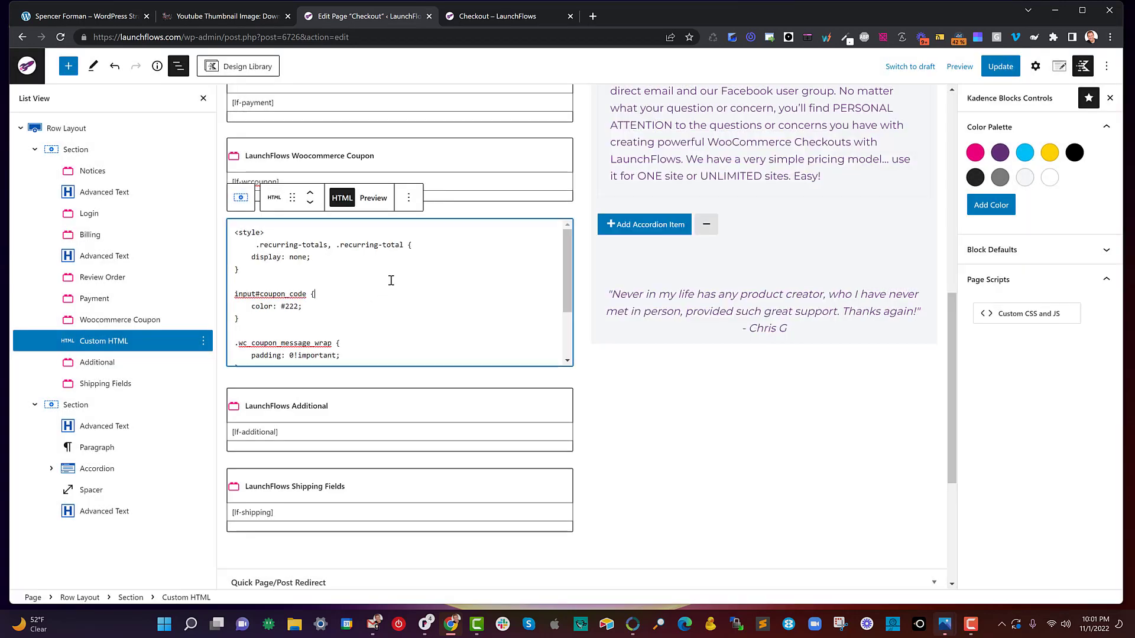
scroll(390, 280, "up", 3)
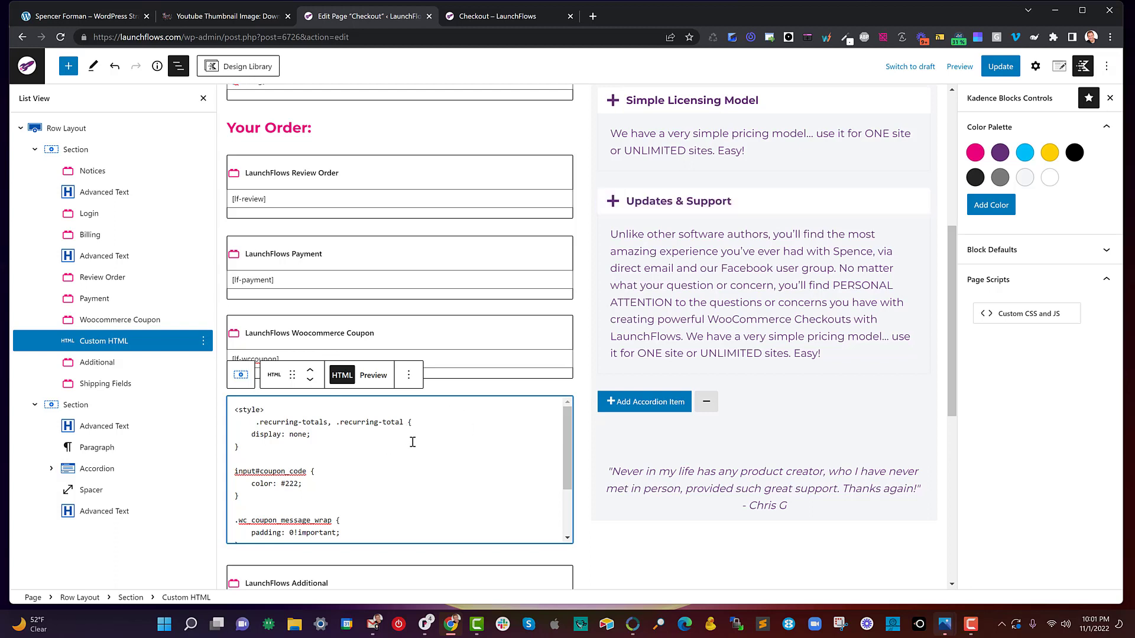
scroll(413, 442, "down", 3)
left_click_drag(275, 532, 240, 532)
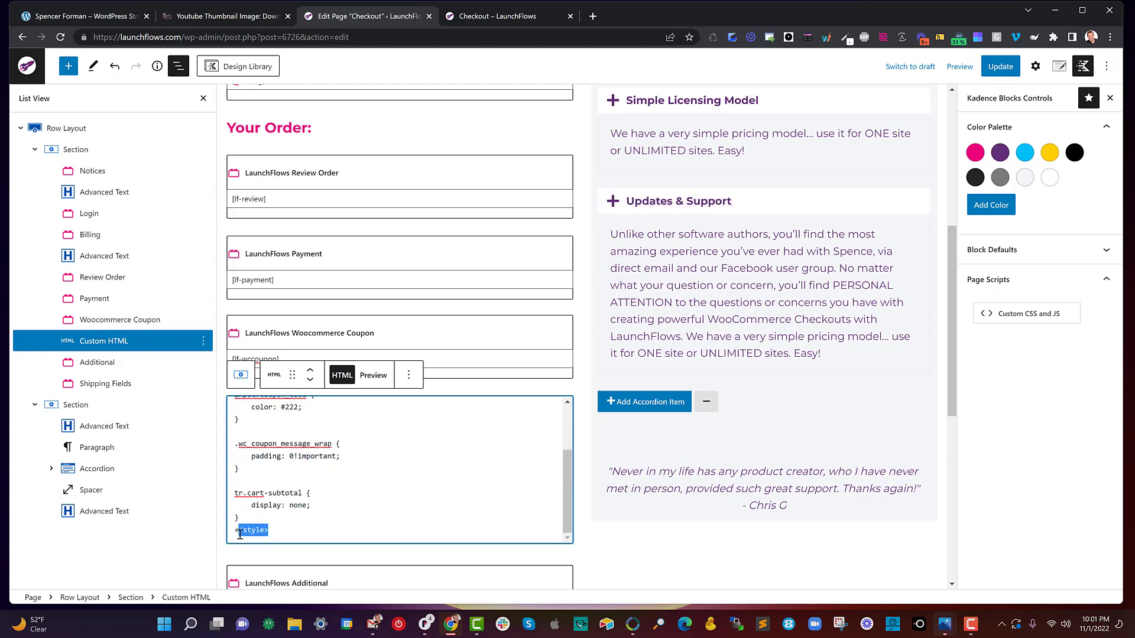
scroll(360, 506, "up", 3)
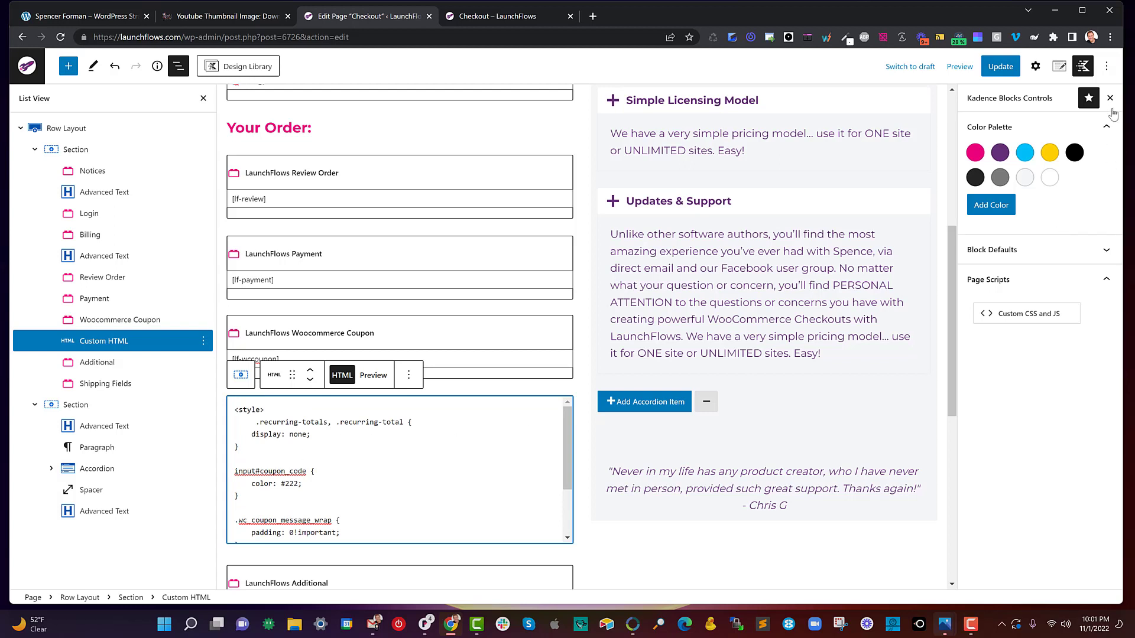
- Copy all blocks of the checkout page and close the editor options
left_click(1106, 66)
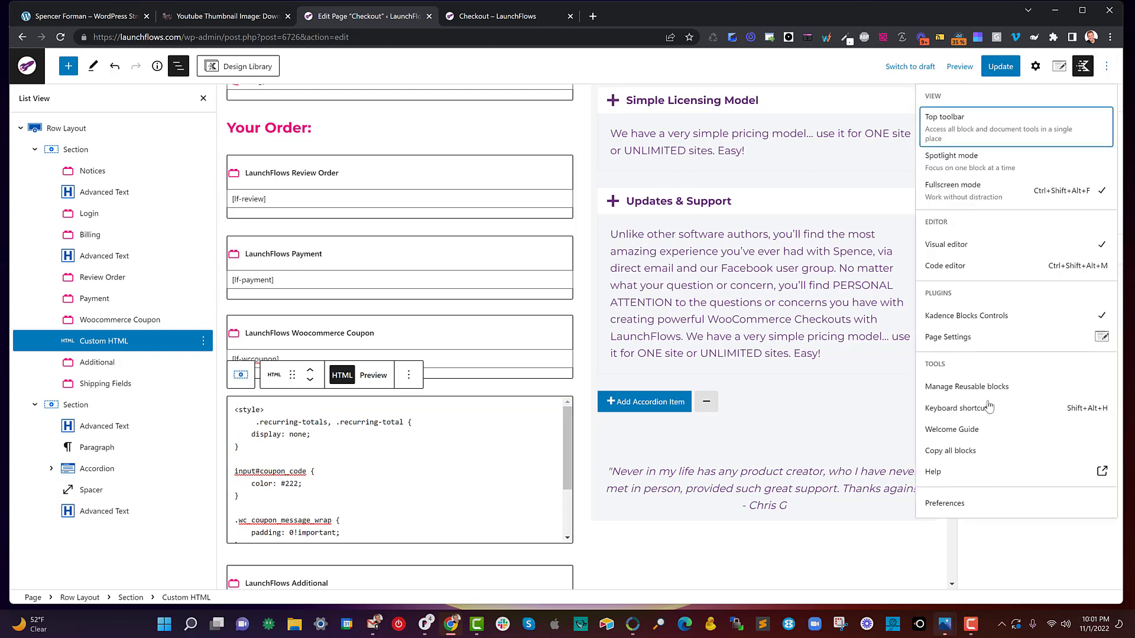
left_click(958, 453)
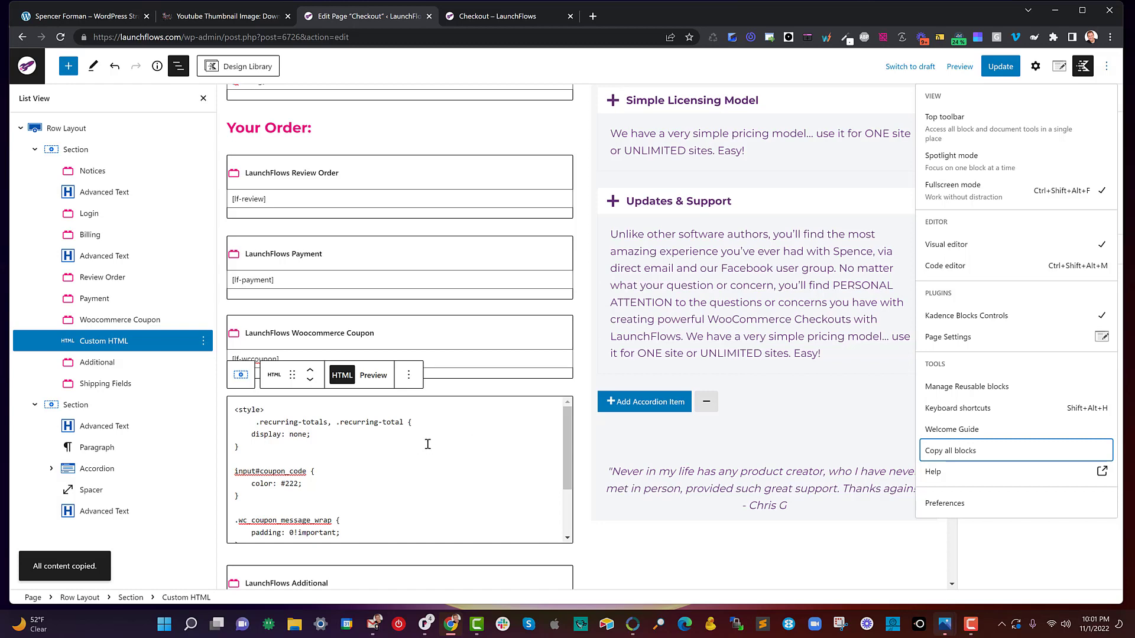
scroll(428, 445, "up", 2)
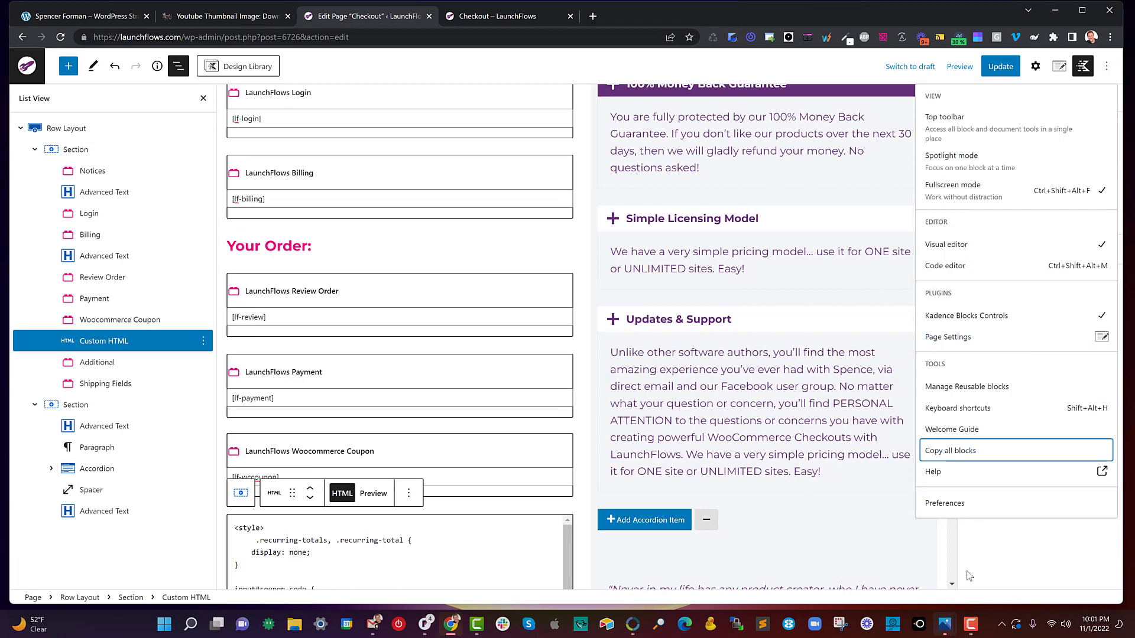
left_click(986, 556)
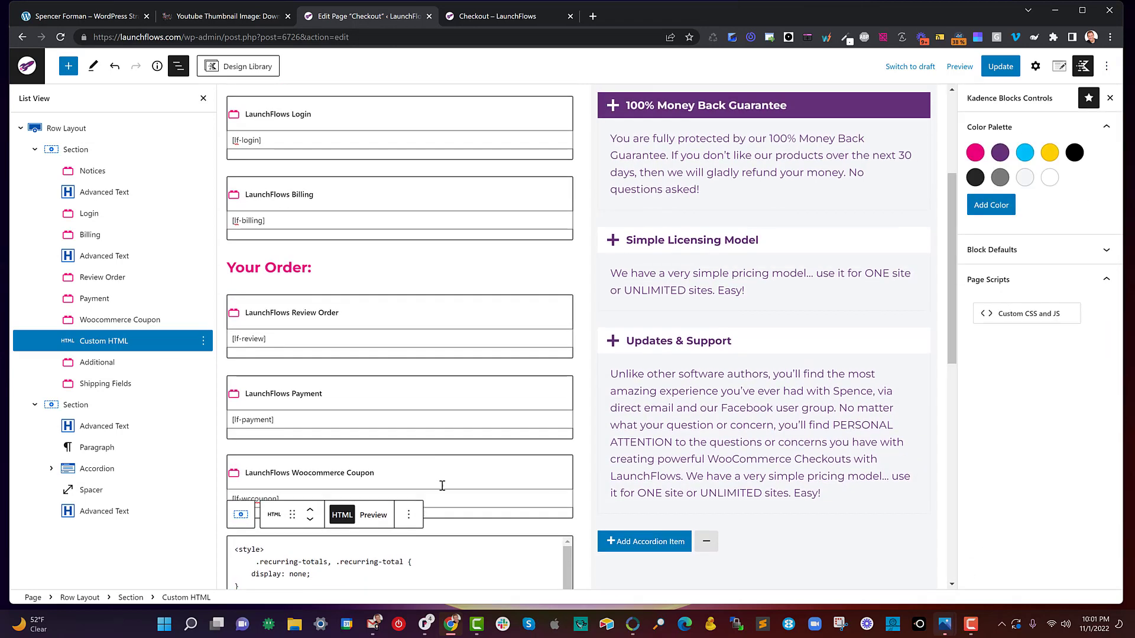
- Look over the page's two columns, close Kadence Blocks Controls, and bring up the page settings for title, layout and padding
scroll(426, 455, "down", 1)
scroll(430, 458, "up", 3)
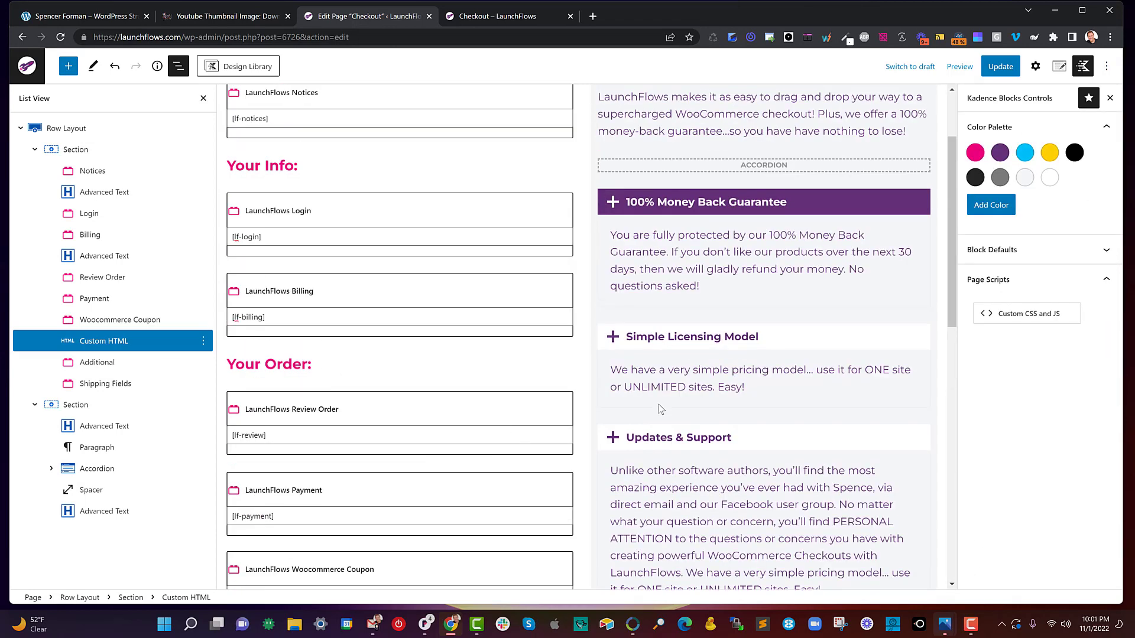
scroll(658, 405, "up", 1)
scroll(733, 420, "up", 1)
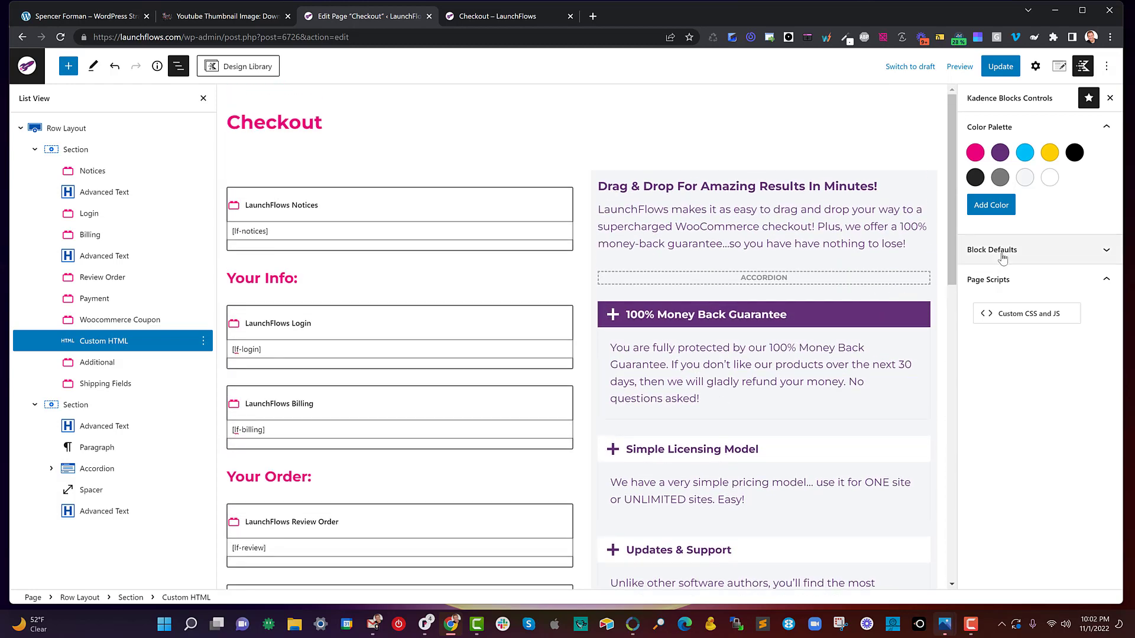
left_click(1082, 68)
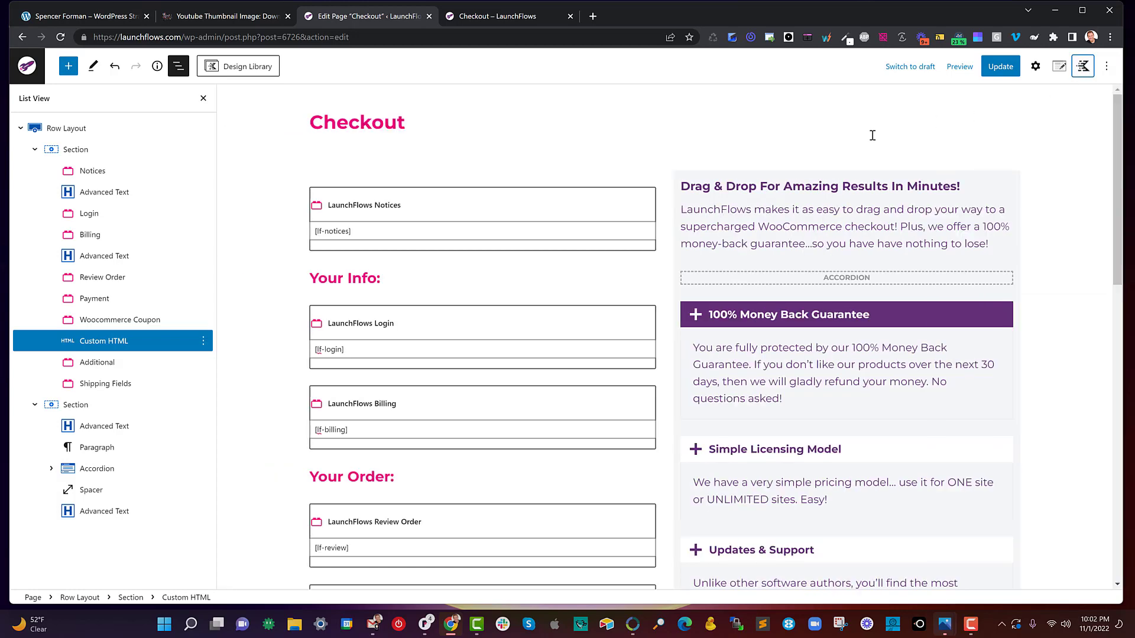
left_click(1058, 68)
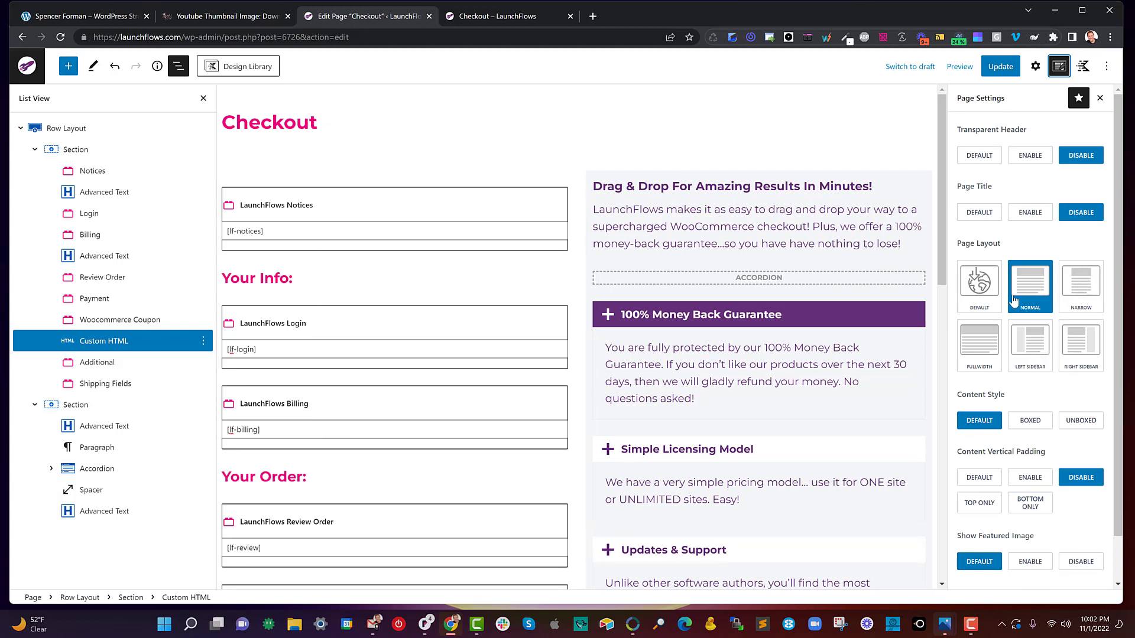
- Undo the last block change on the checkout page
key("ctrl+z")
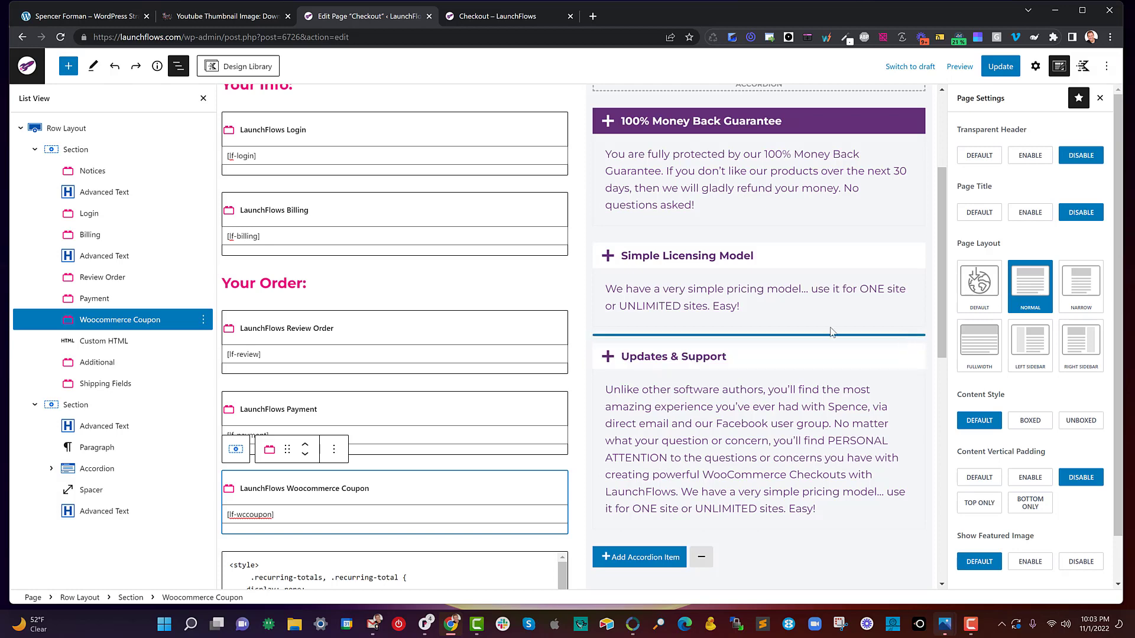
scroll(441, 246, "up", 3)
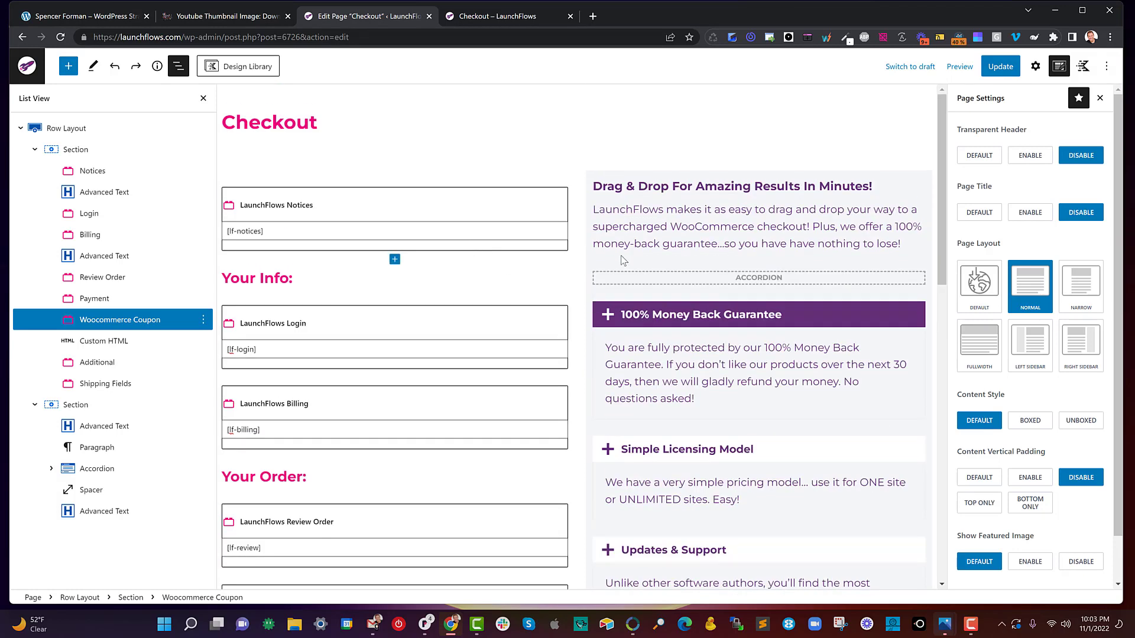